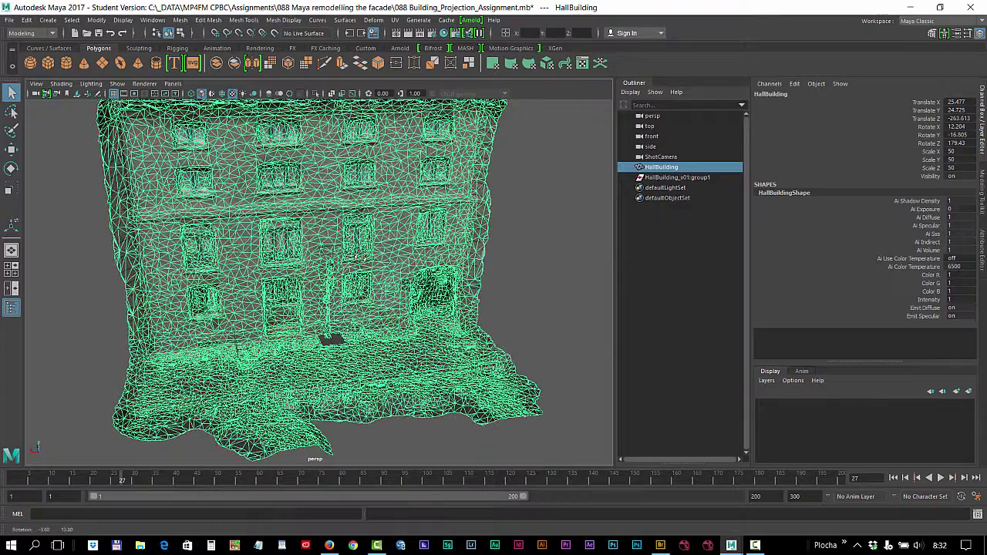
Create a polygon plane and rotate it exactly 90 degrees in X so it stands upright.
click(102, 64)
drag(154, 363, 451, 376)
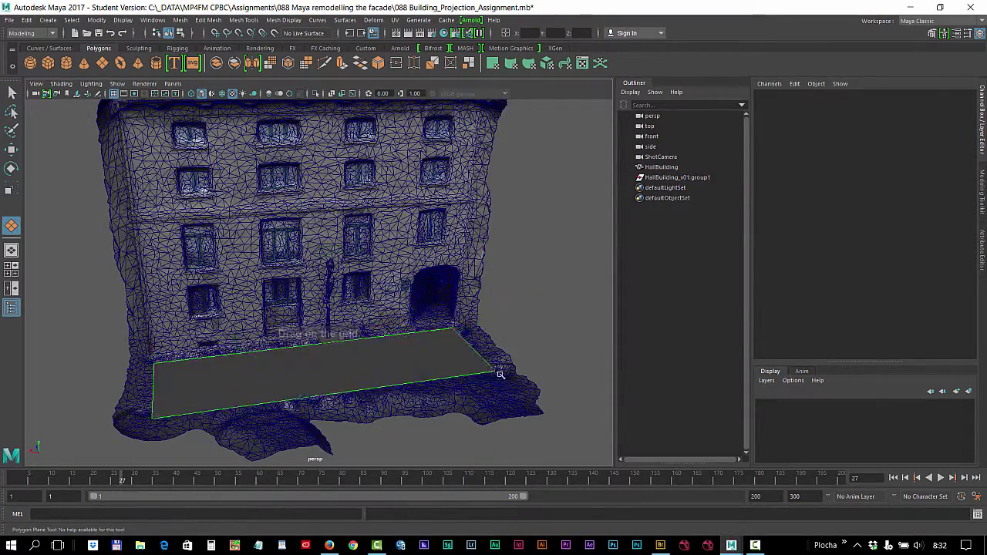
key(e)
drag(335, 401, 335, 356)
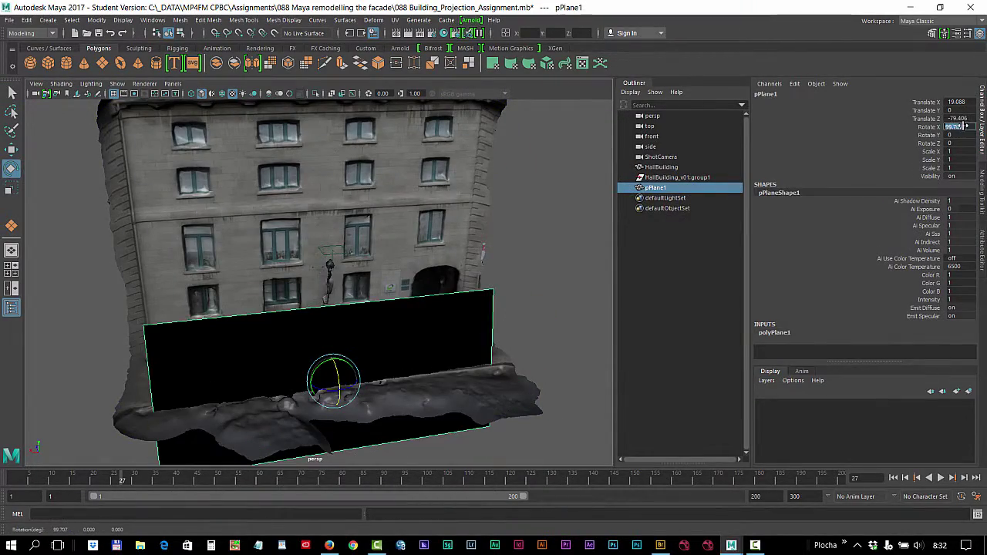
text(90)
key(Return)
Turn on X-Ray shading and raise the plane up onto the facade.
click(61, 83)
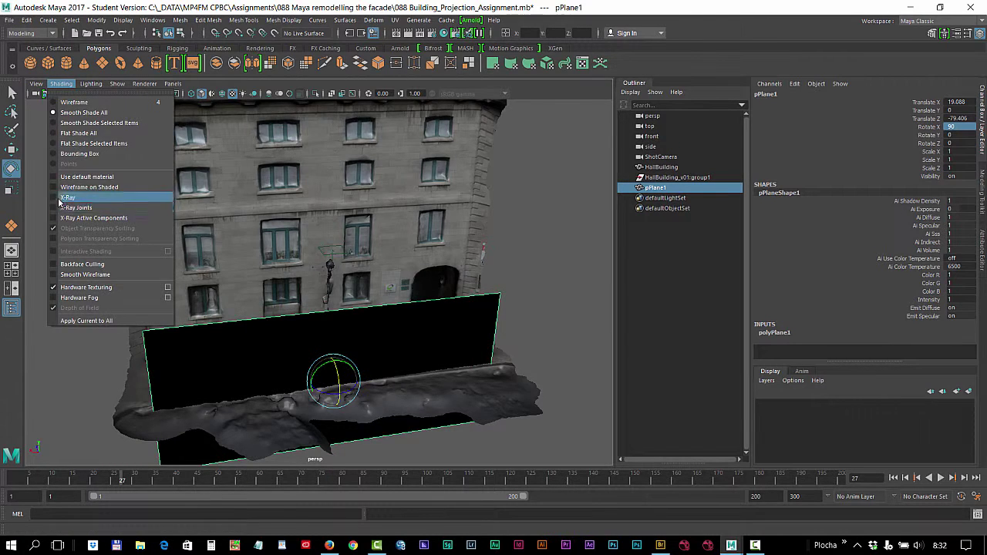
click(84, 202)
key(w)
drag(334, 355, 332, 219)
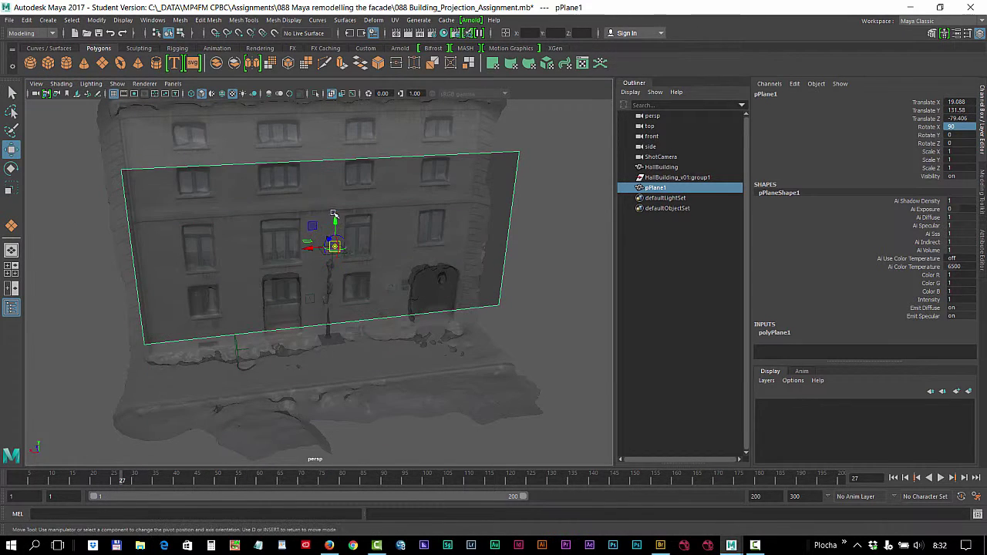
Move the plane down and in Z until it sits flush on the facade wall (Y 64.865, Z 13.849).
mouse_move(143, 322)
mouse_down()
mouse_move(178, 364)
mouse_move(372, 265)
mouse_move(239, 226)
mouse_move(288, 227)
mouse_move(207, 384)
mouse_move(209, 432)
mouse_move(214, 409)
mouse_move(72, 402)
mouse_move(405, 282)
mouse_move(357, 300)
mouse_up()
key(w)
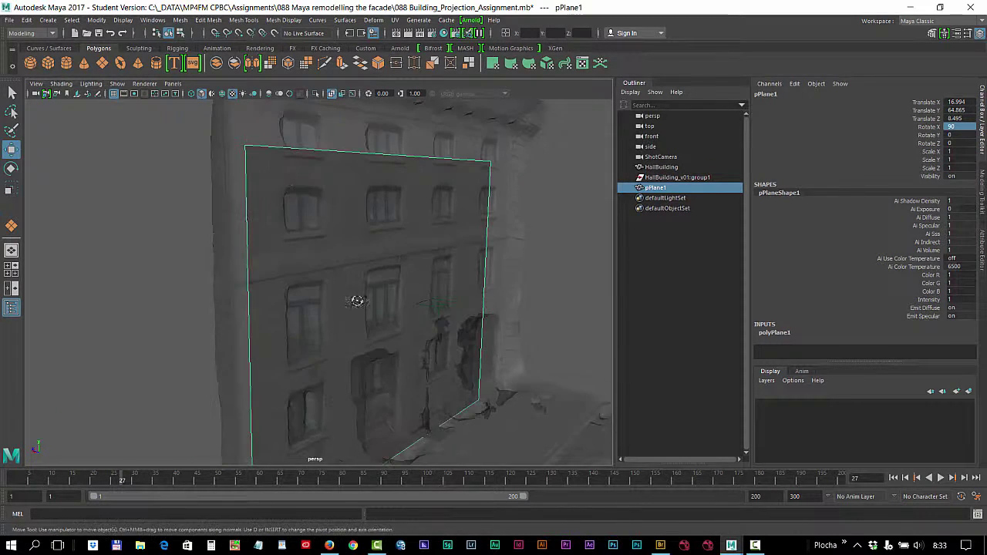
click(62, 83)
click(74, 188)
alt+drag(370, 370, 396, 234)
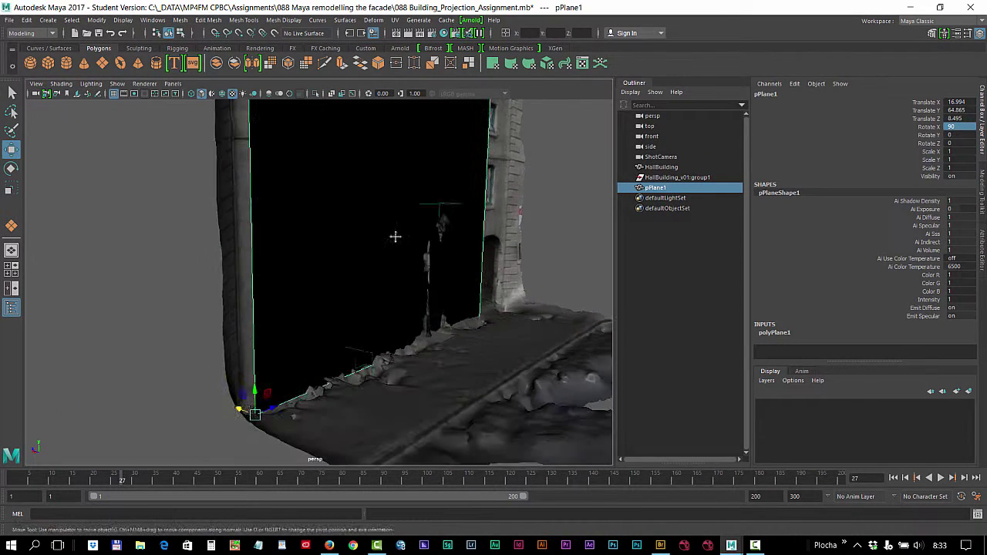
mouse_move(254, 411)
mouse_down()
mouse_move(235, 408)
mouse_move(396, 379)
mouse_move(421, 363)
mouse_move(364, 376)
mouse_move(324, 253)
mouse_move(269, 212)
mouse_up()
Re-enable X-Ray, orbit to a head-on view of the facade, and deselect the plane.
click(61, 84)
click(73, 185)
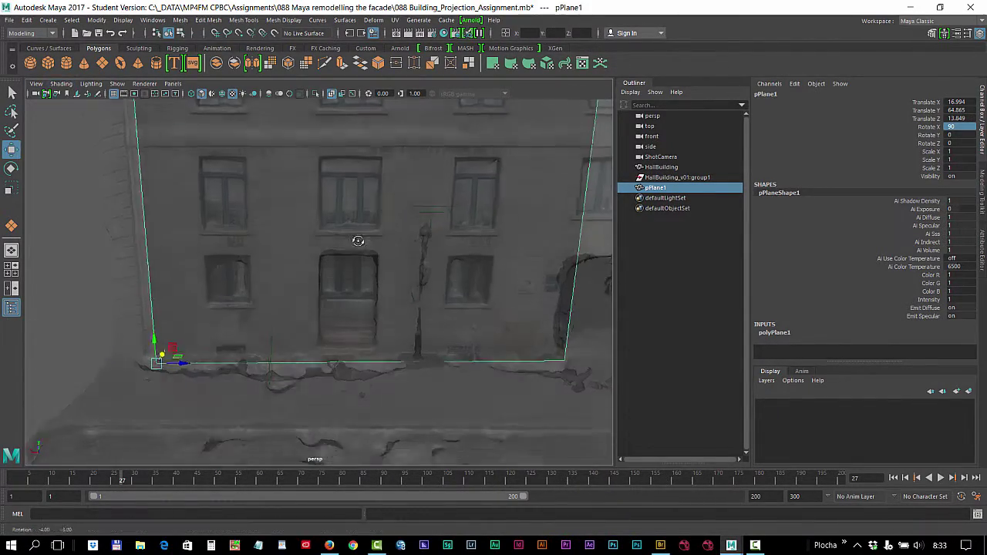
alt+drag(358, 238, 367, 272)
right_click(66, 183)
click(81, 149)
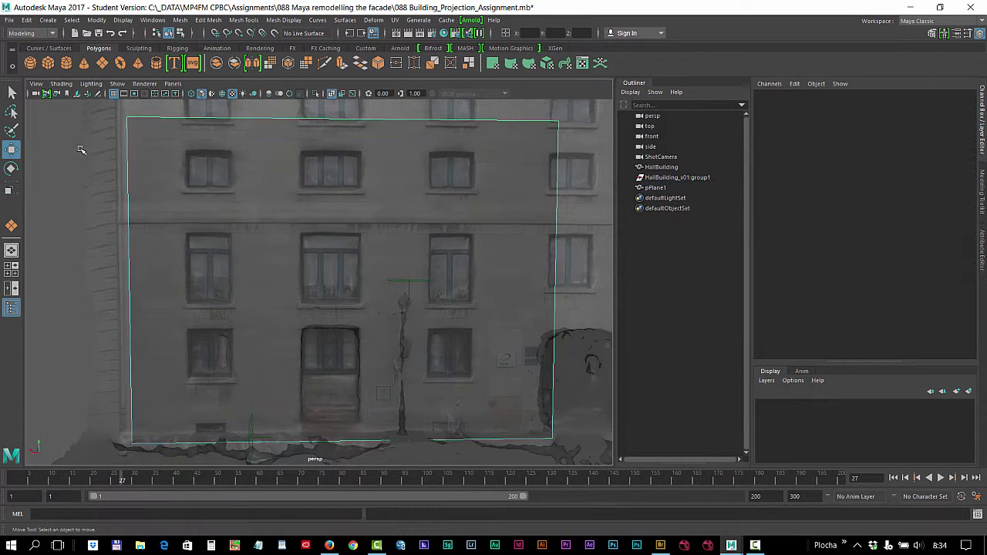
Split a vertical and a horizontal edge loop, sliding them to a window edge and the top windows.
click(393, 122)
shift+right_drag(544, 125, 543, 153)
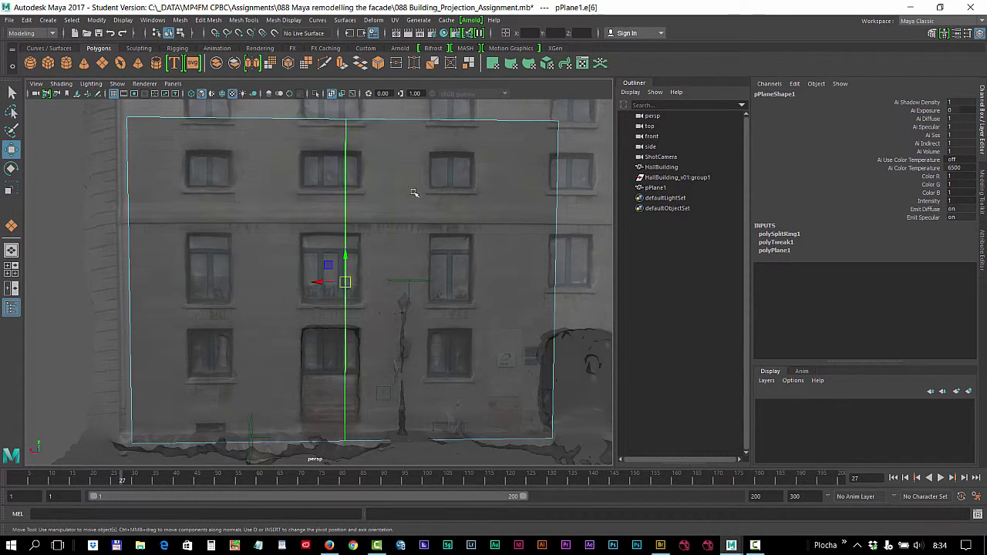
drag(353, 282, 248, 285)
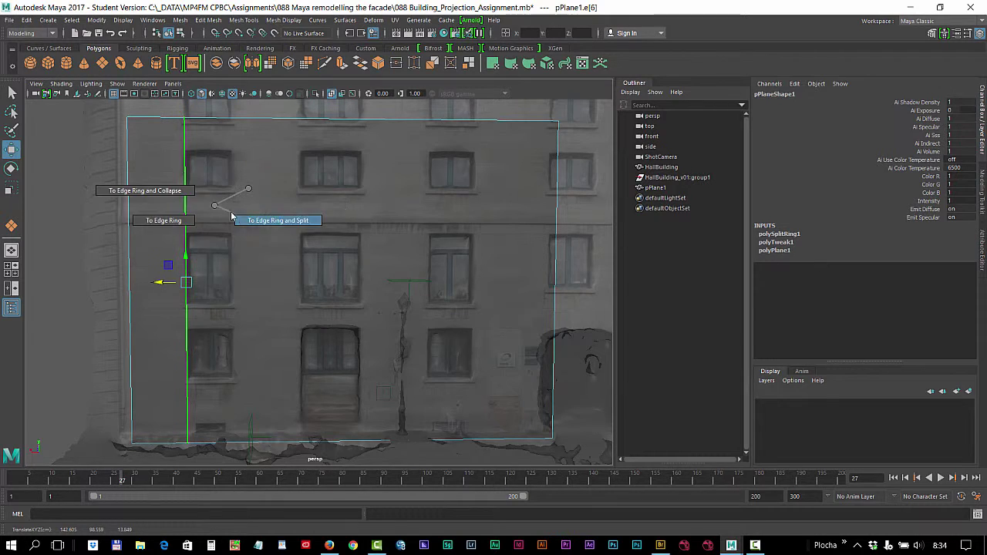
shift+right_drag(249, 189, 275, 221)
drag(348, 258, 351, 212)
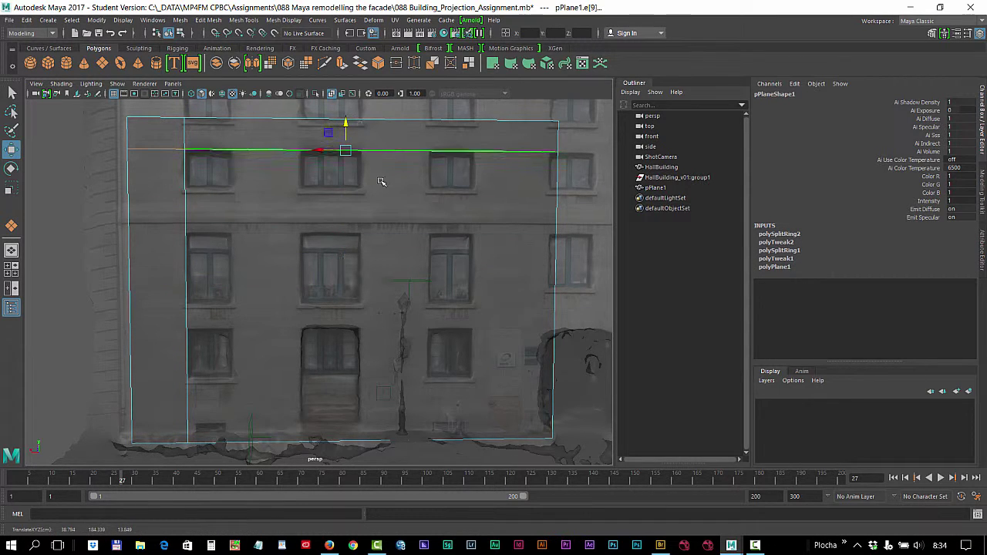
Scale and shift the plane sideways so it covers the full facade width.
scroll(379, 182, down, 2)
right_drag(393, 158, 439, 147)
key(r)
mouse_move(168, 434)
mouse_down()
mouse_move(151, 414)
mouse_move(282, 270)
mouse_move(315, 259)
mouse_move(266, 258)
mouse_up()
key(w)
drag(160, 411, 137, 415)
key(w)
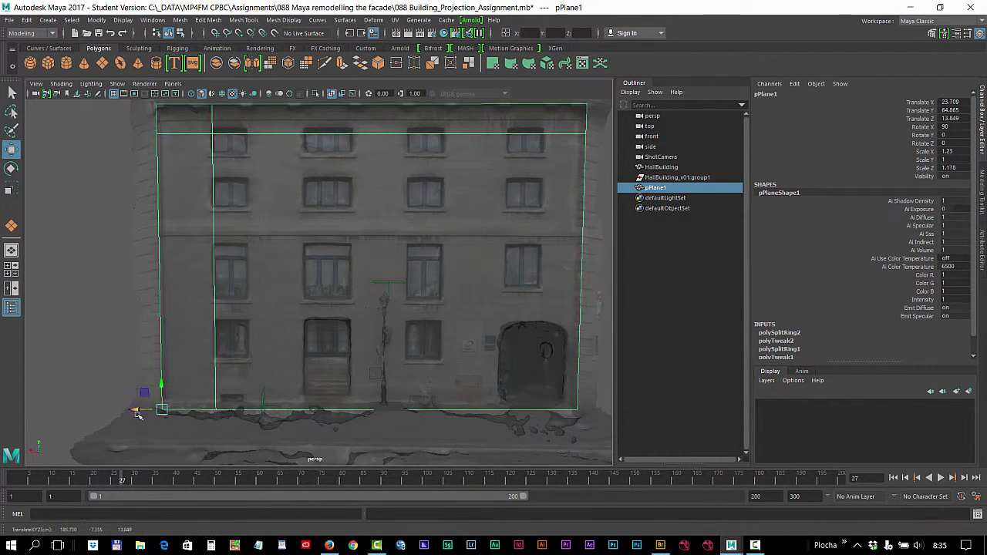
Raise the plane's top edge up to the roofline.
scroll(315, 330, down, 1)
right_drag(91, 204, 91, 173)
click(164, 140)
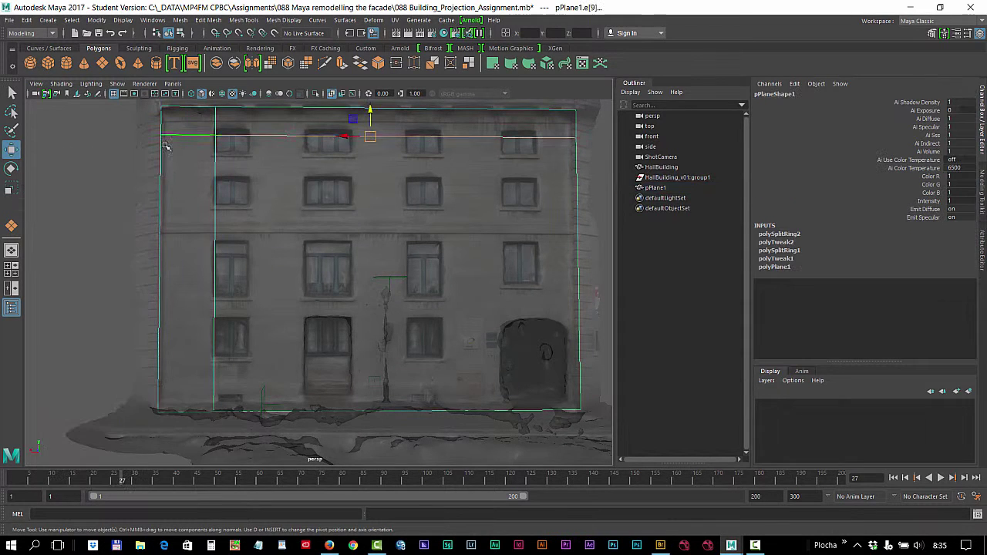
scroll(392, 169, up, 2)
alt+middle_drag(393, 170, 331, 179)
drag(333, 179, 345, 174)
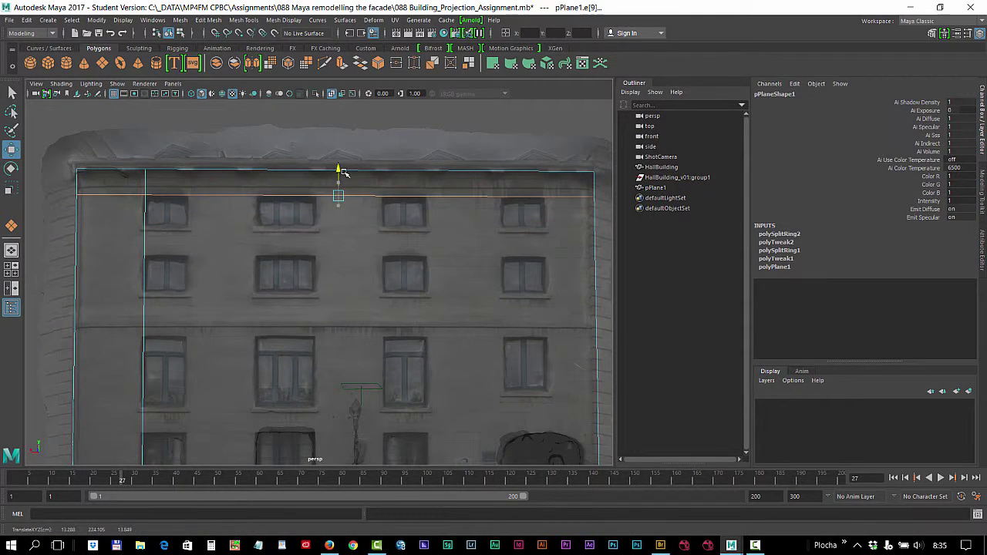
Split four horizontal edge loops and line each up with a window row or window edge.
click(145, 239)
shift+right_drag(148, 234, 165, 269)
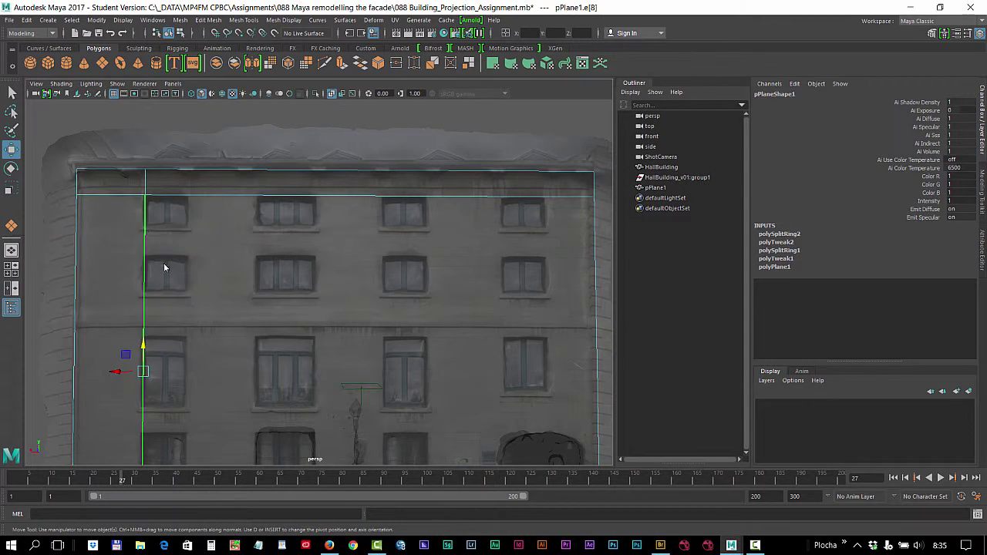
drag(345, 307, 355, 202)
key(g)
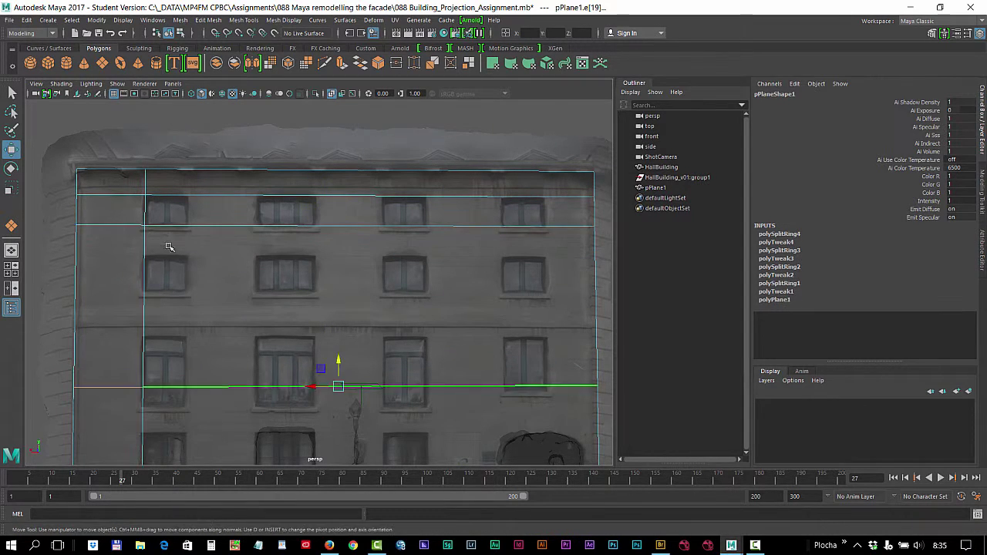
drag(339, 363, 355, 216)
click(140, 269)
key(g)
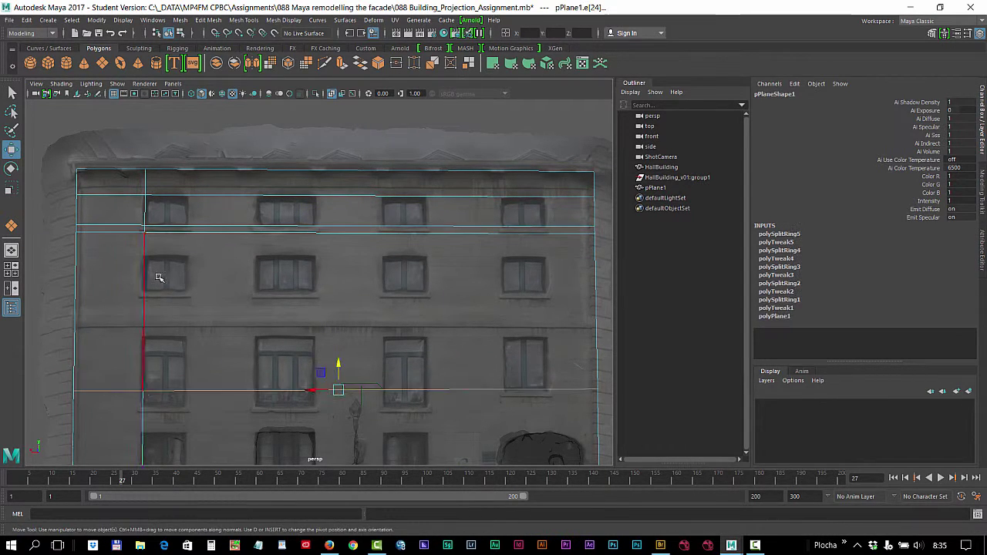
drag(340, 374, 339, 254)
click(145, 293)
key(g)
drag(320, 388, 337, 269)
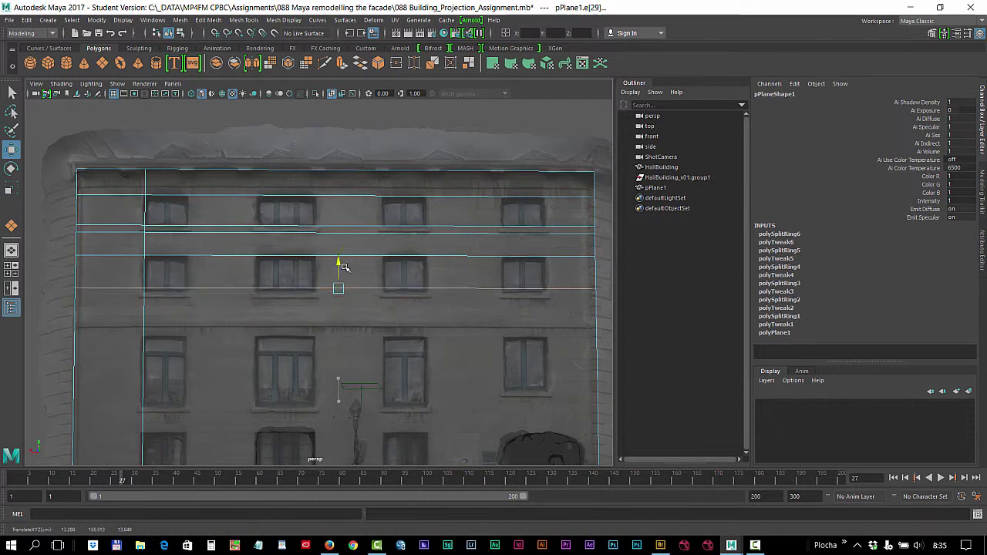
Add three more horizontal loops, moving them to a ledge, a window edge and the ground-floor windows.
click(146, 339)
key(g)
drag(339, 378, 361, 275)
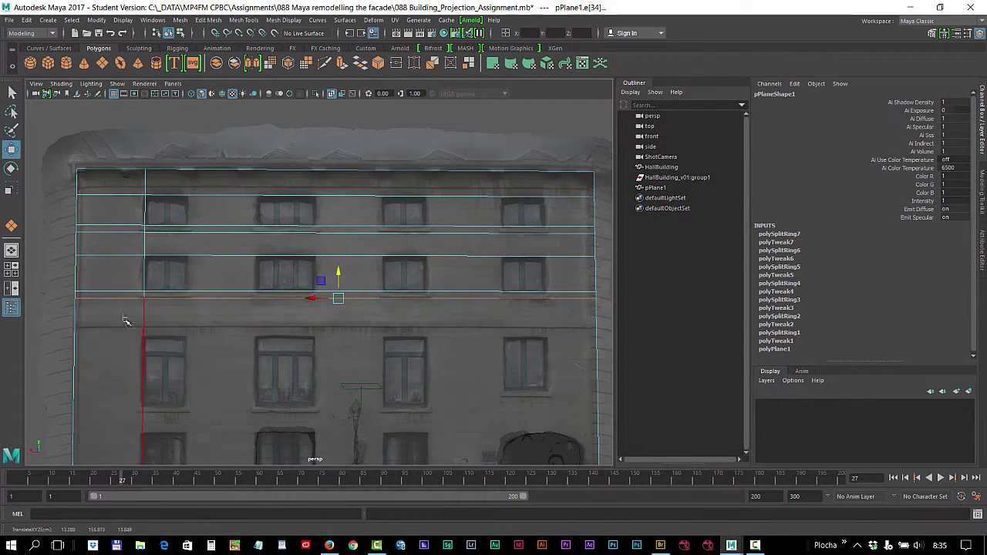
click(142, 424)
key(g)
drag(339, 424, 339, 331)
click(74, 444)
key(g)
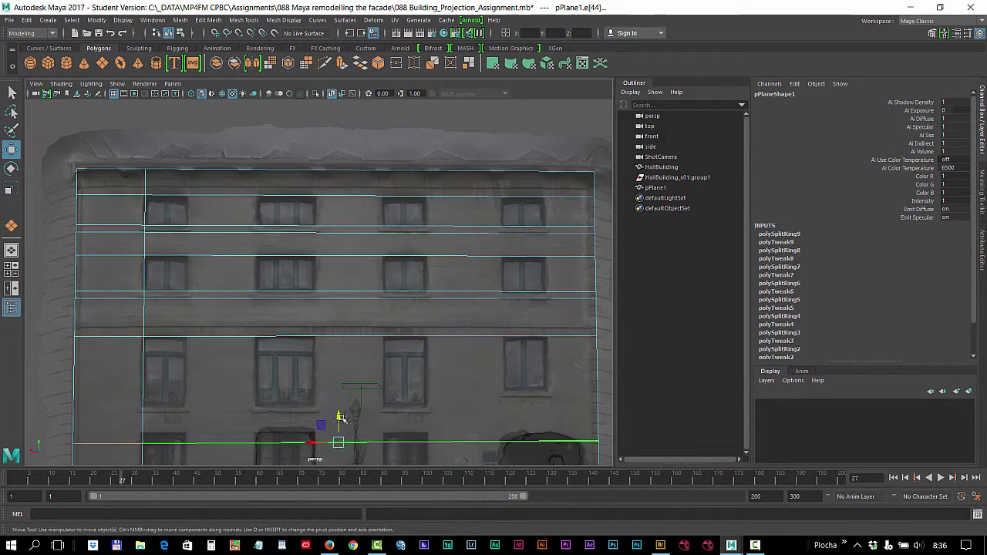
drag(340, 417, 362, 380)
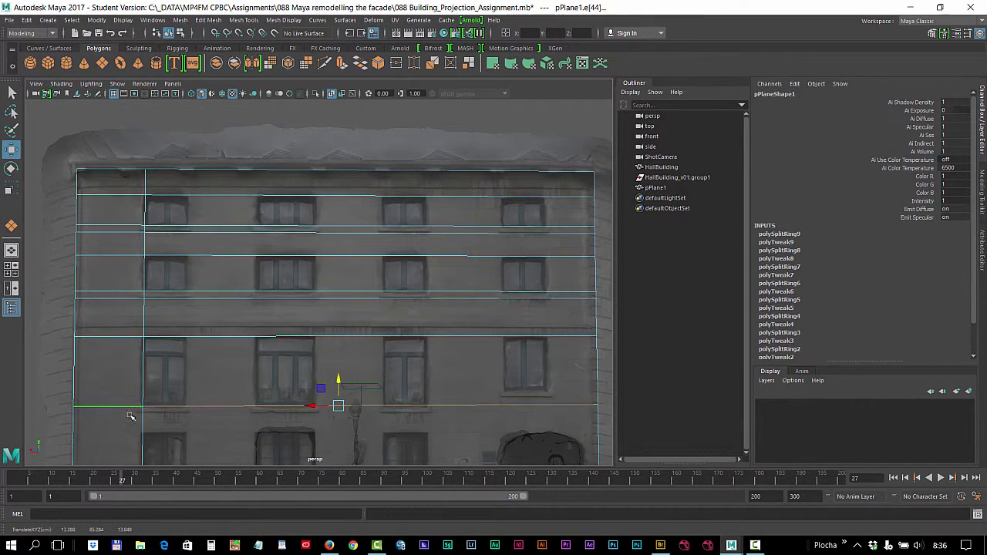
Add further horizontal loops near the door's top, then return to a head-on view.
mouse_move(196, 423)
alt+mouse_down()
mouse_move(345, 266)
mouse_move(183, 303)
alt+mouse_up()
click(384, 271)
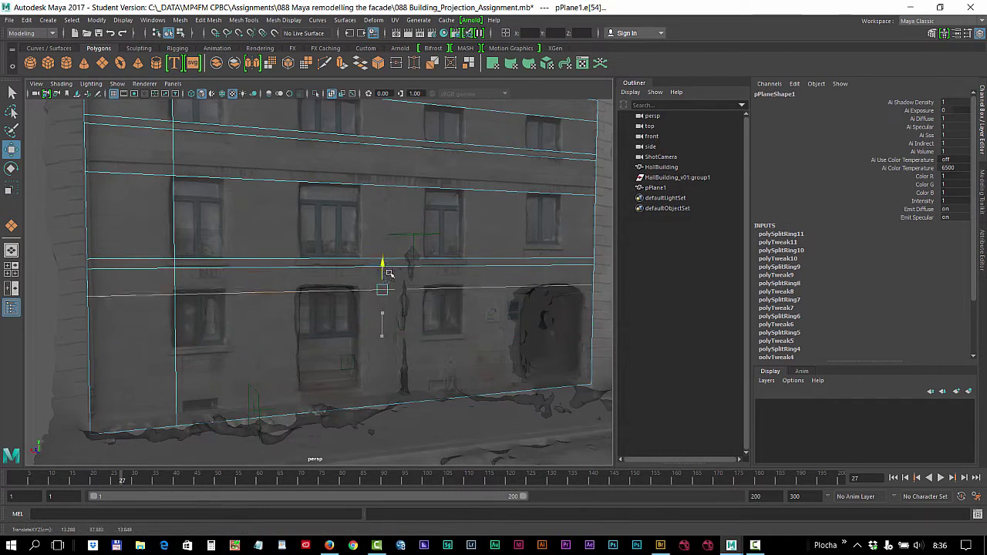
click(178, 359)
click(332, 342)
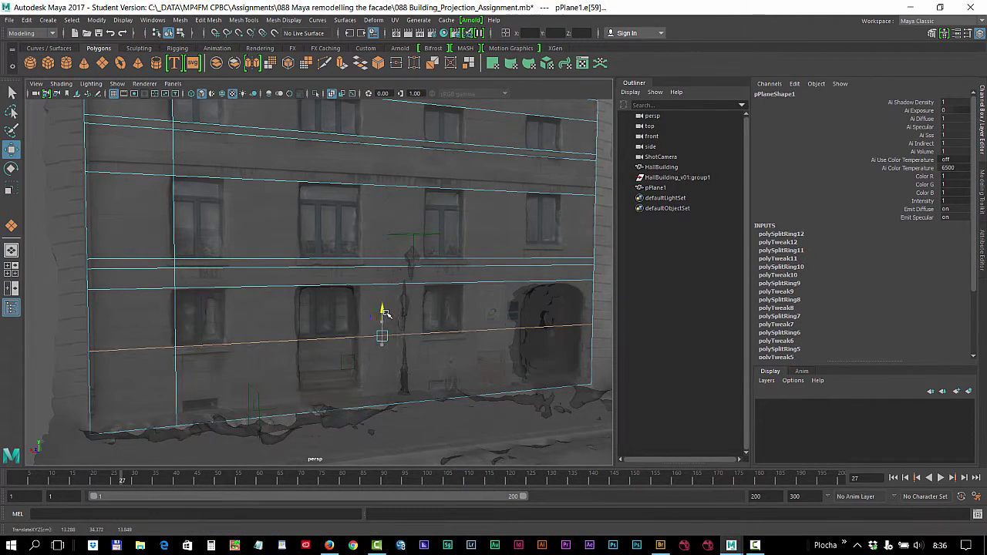
click(382, 332)
mouse_move(386, 319)
alt+mouse_down()
mouse_move(540, 301)
mouse_move(463, 293)
mouse_move(514, 309)
mouse_move(380, 274)
mouse_move(330, 282)
mouse_move(285, 267)
mouse_move(210, 179)
alt+mouse_up()
scroll(381, 273, down, 5)
scroll(330, 282, up, 5)
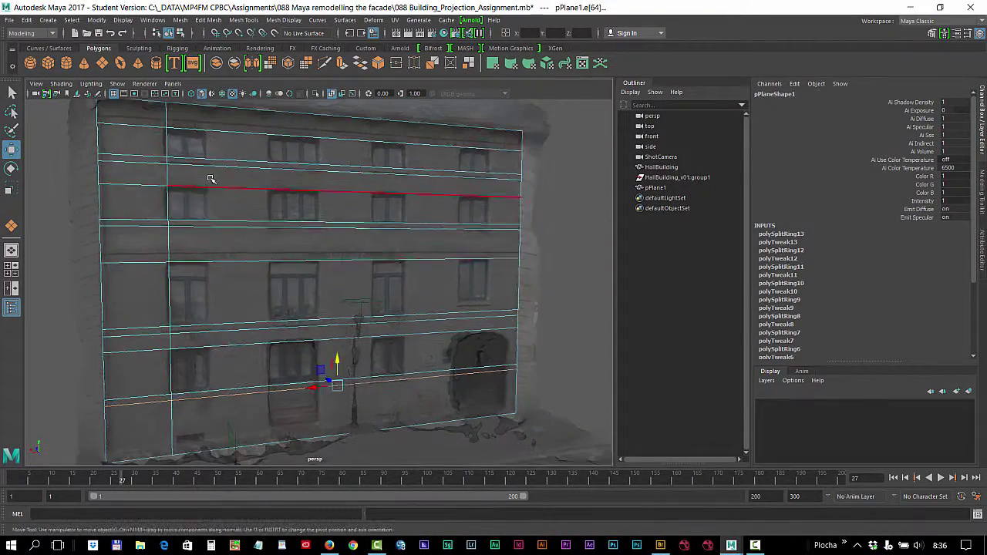
alt+drag(347, 286, 269, 271)
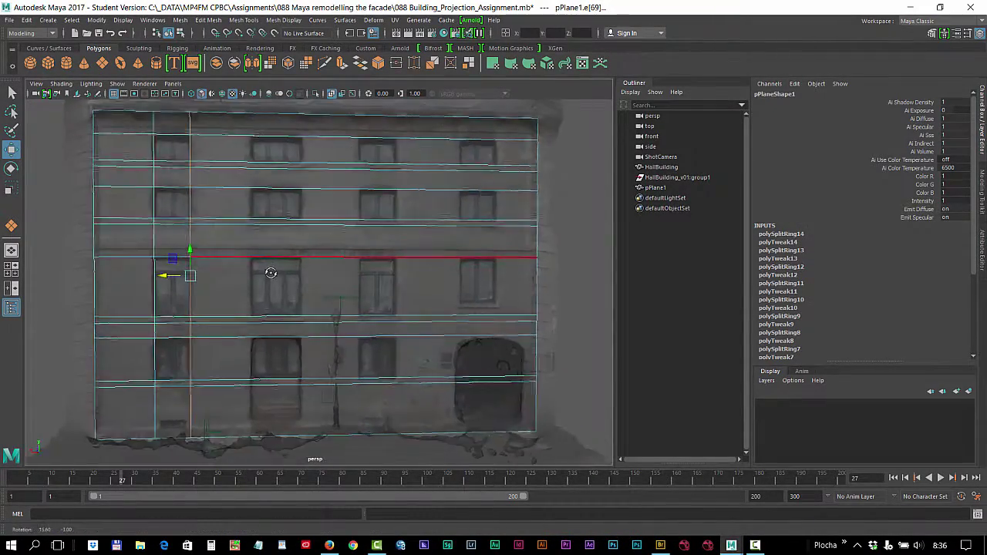
Insert six vertical edge loops on pPlane1, sliding each onto a right-half window's side edge.
scroll(270, 277, up, 2)
scroll(273, 266, up, 2)
click(274, 266)
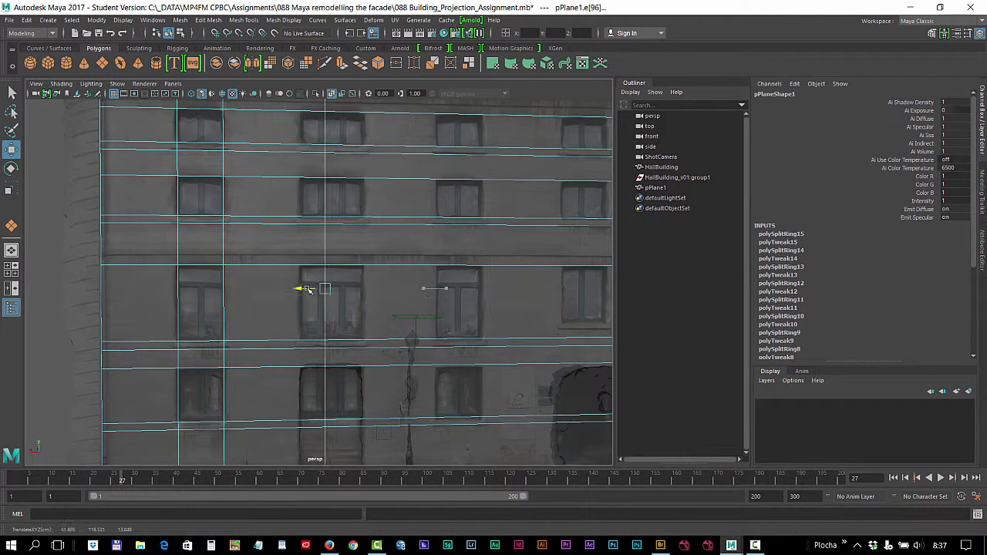
middle_drag(295, 288, 273, 288)
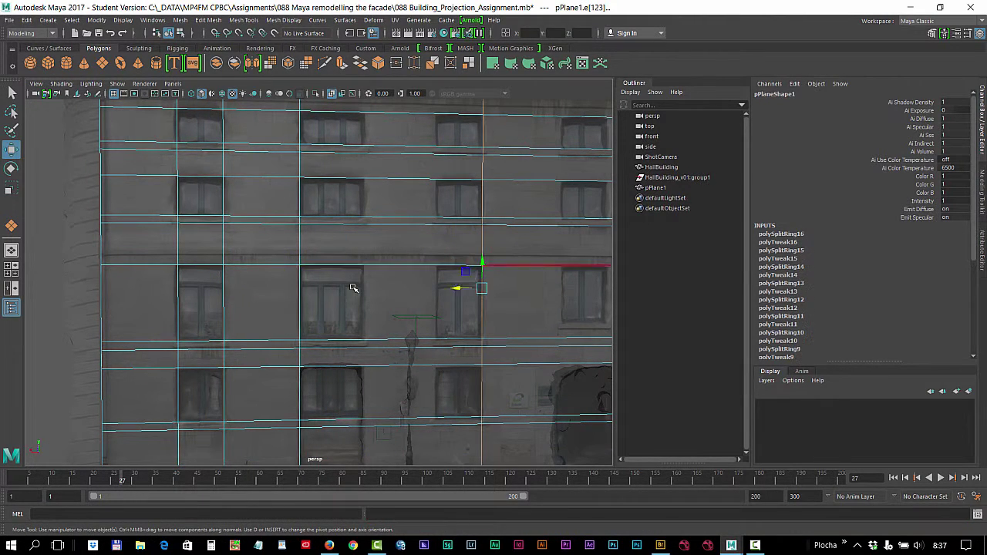
drag(451, 287, 356, 290)
click(489, 283)
middle_drag(488, 284, 409, 286)
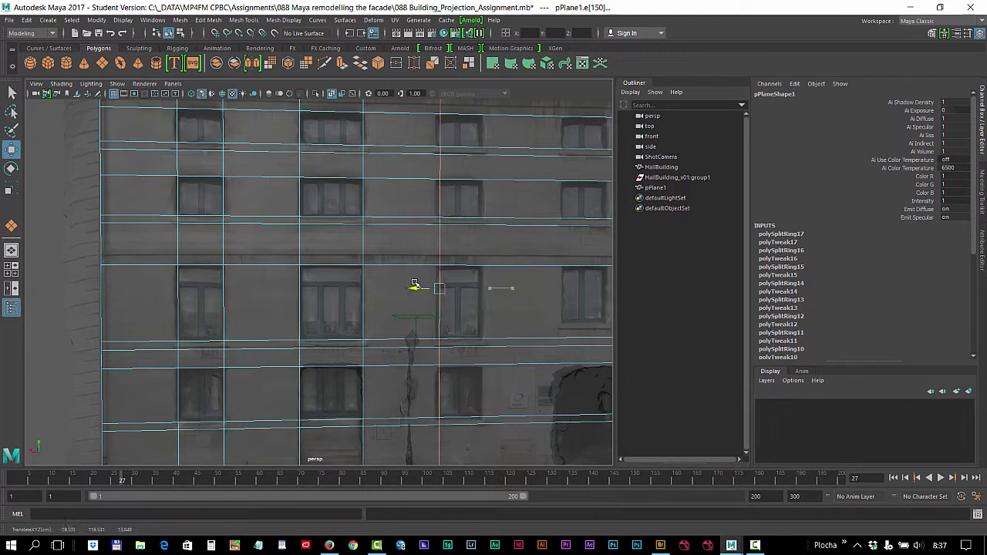
click(529, 286)
mouse_move(529, 286)
middle_down()
mouse_move(337, 281)
mouse_move(387, 280)
middle_up()
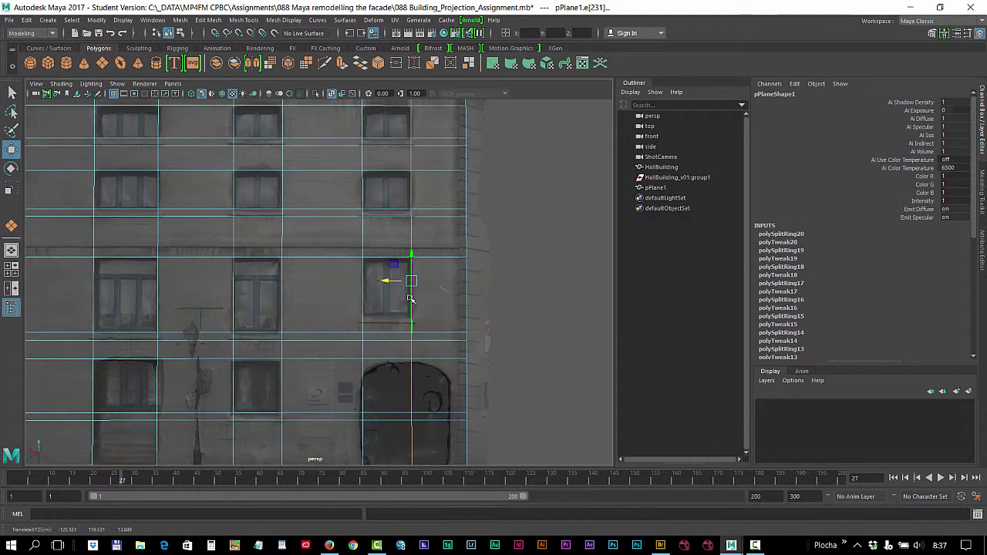
scroll(411, 299, up, 2)
scroll(408, 326, up, 2)
right_drag(496, 254, 296, 321)
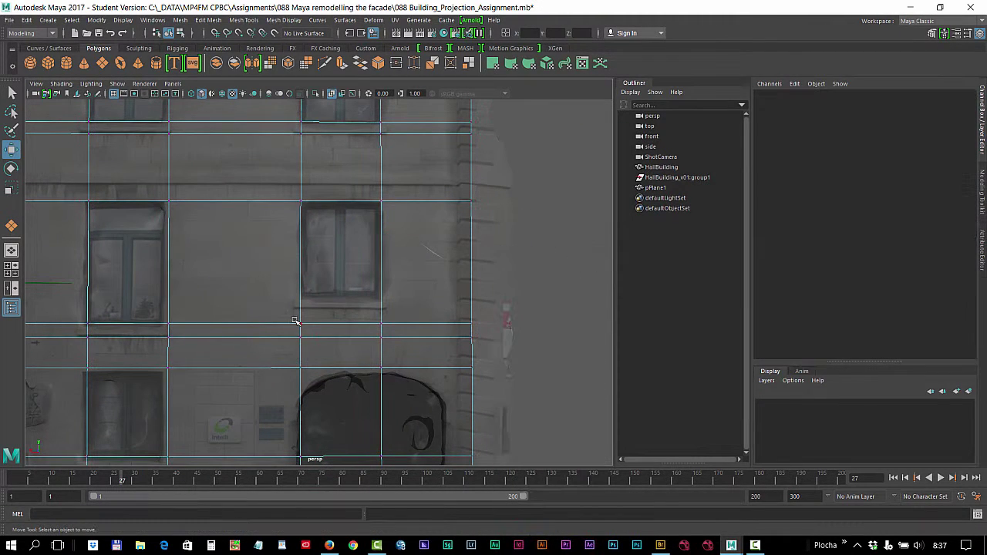
Raise two vertices of the horizontal loop so it follows the sloped ledge.
drag(295, 320, 386, 343)
middle_drag(344, 314, 343, 283)
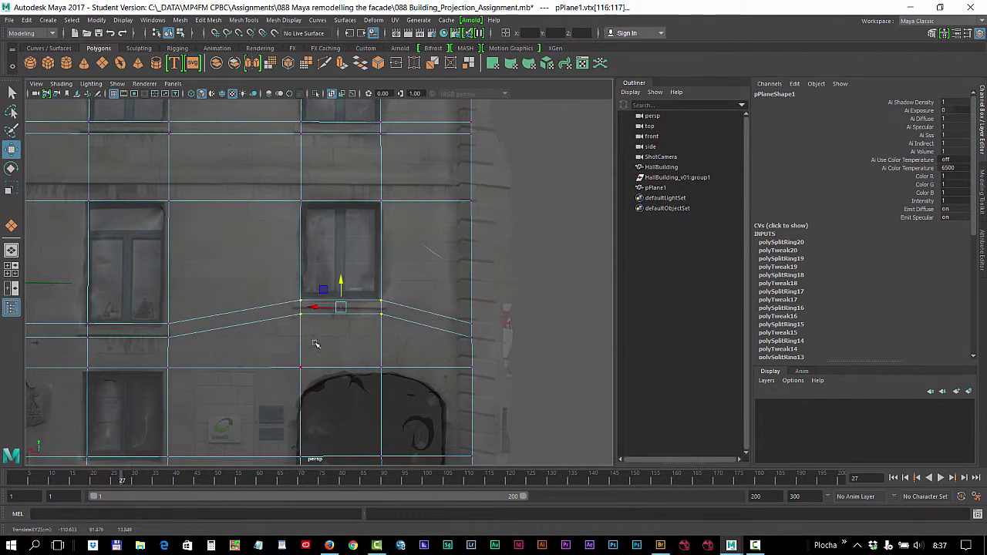
mouse_move(340, 291)
mouse_down()
mouse_move(258, 311)
mouse_move(276, 289)
mouse_up()
Select the upper horizontal edge loop and the edges running along the ledge lines.
click(312, 136)
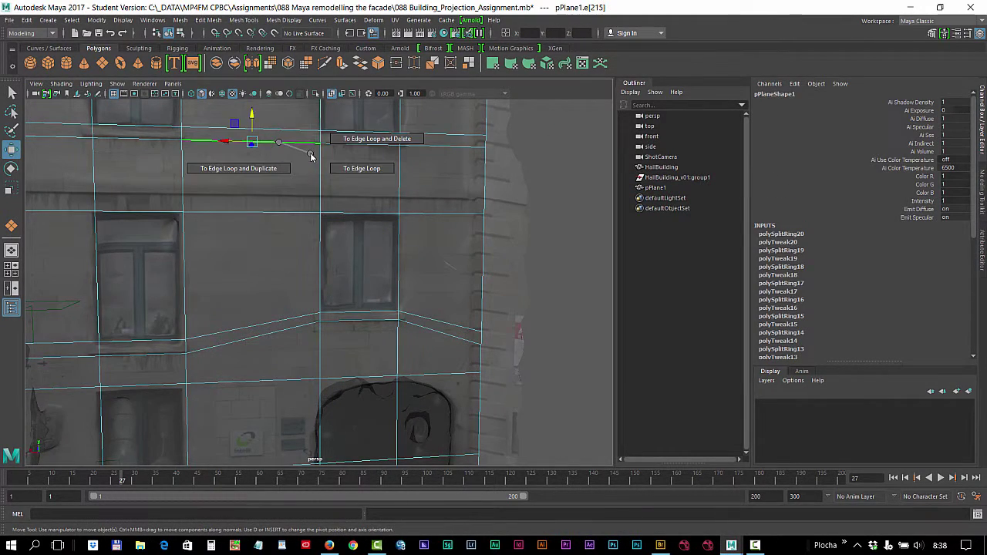
alt+middle_drag(434, 159, 388, 194)
click(177, 158)
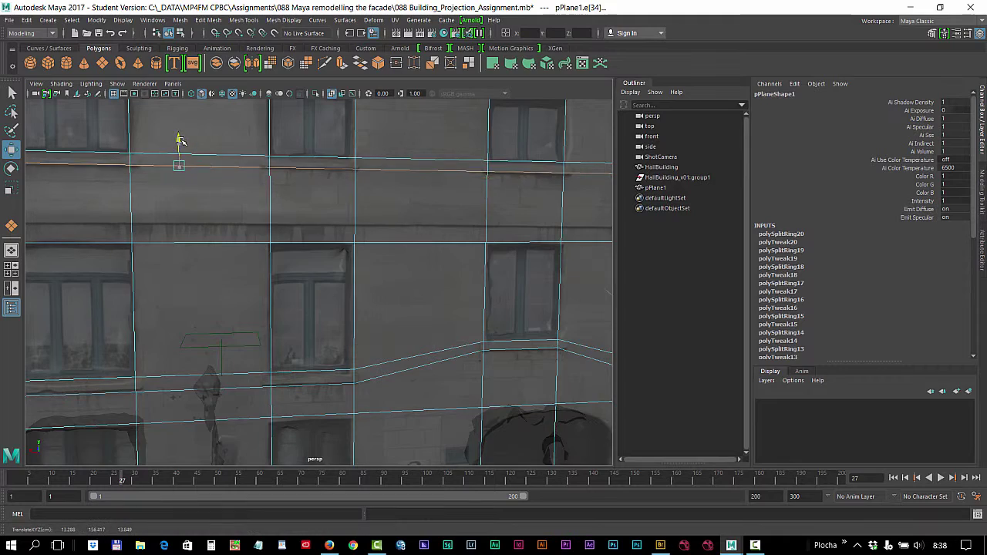
mouse_move(181, 139)
alt+mouse_down()
mouse_move(404, 199)
mouse_move(306, 311)
mouse_move(303, 255)
alt+mouse_up()
right_click(304, 255)
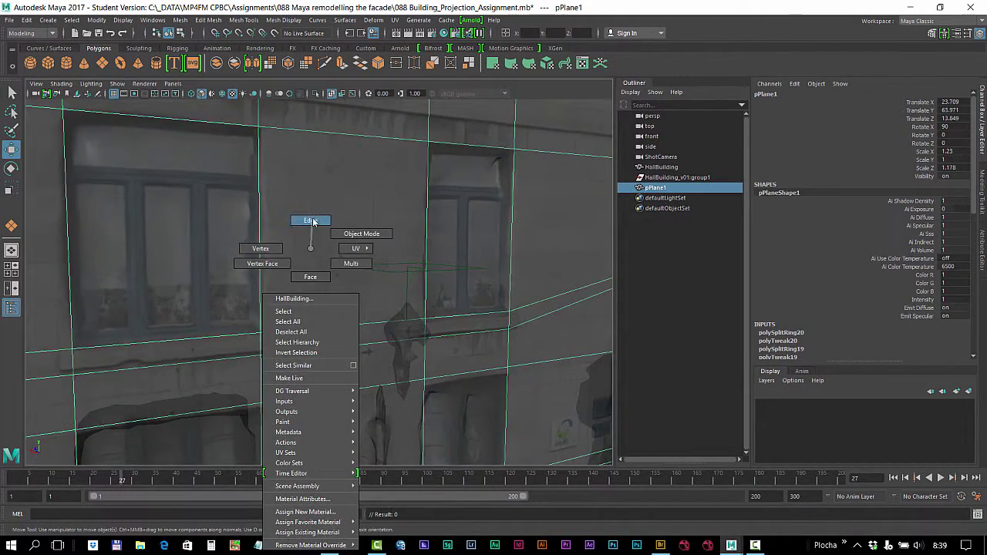
scroll(319, 274, down, 3)
right_click(578, 192)
click(193, 307)
scroll(239, 323, up, 2)
scroll(239, 323, up, 2)
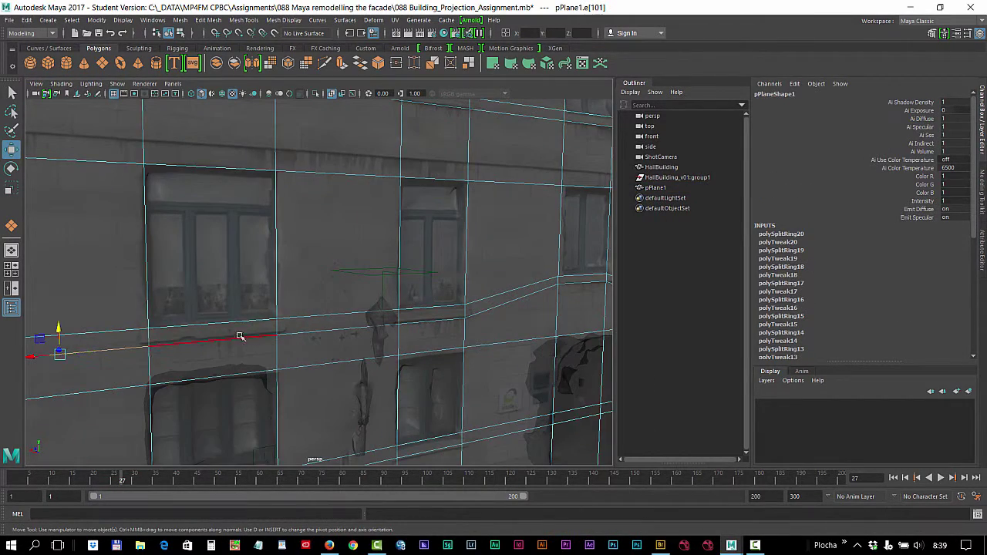
right_click(260, 337)
click(262, 337)
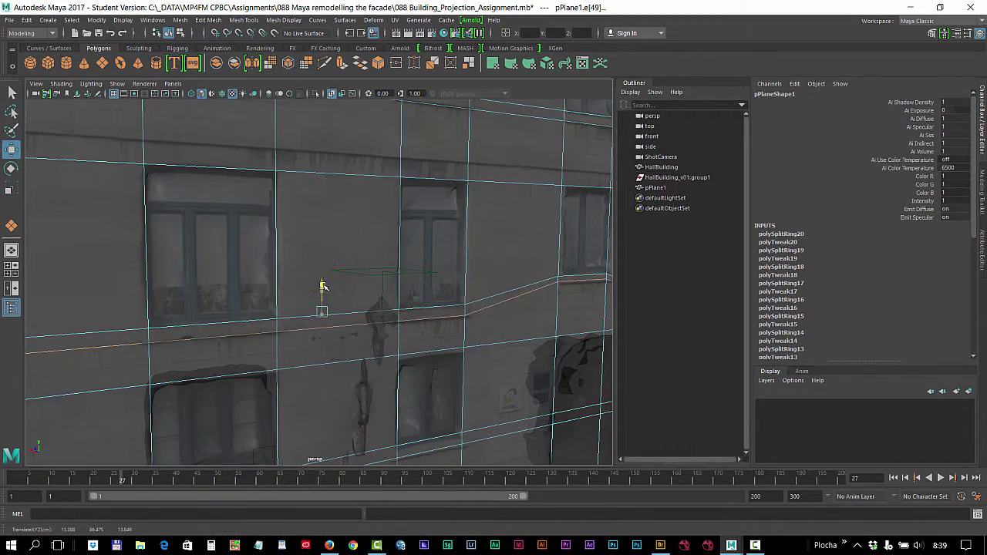
Orbit to the building's side and select faces of the scanned building.
alt+drag(323, 289, 493, 231)
right_click(494, 231)
click(502, 251)
Select the HallBuilding scan, then select pPlane1 and frame it from the front.
click(449, 283)
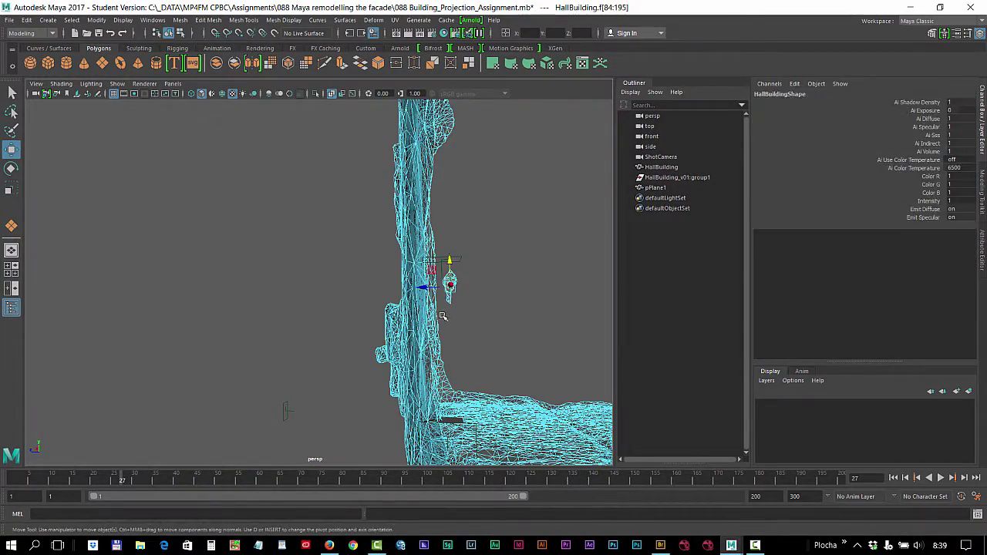
click(443, 312)
mouse_move(462, 308)
alt+mouse_down()
mouse_move(558, 232)
mouse_move(468, 246)
alt+mouse_up()
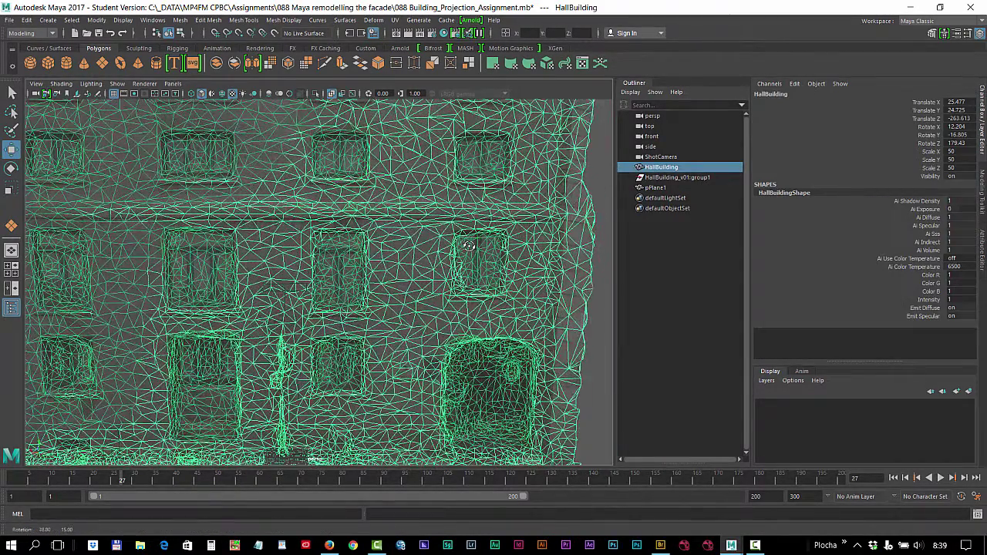
click(655, 187)
key(f)
scroll(386, 213, up, 3)
alt+drag(385, 214, 351, 236)
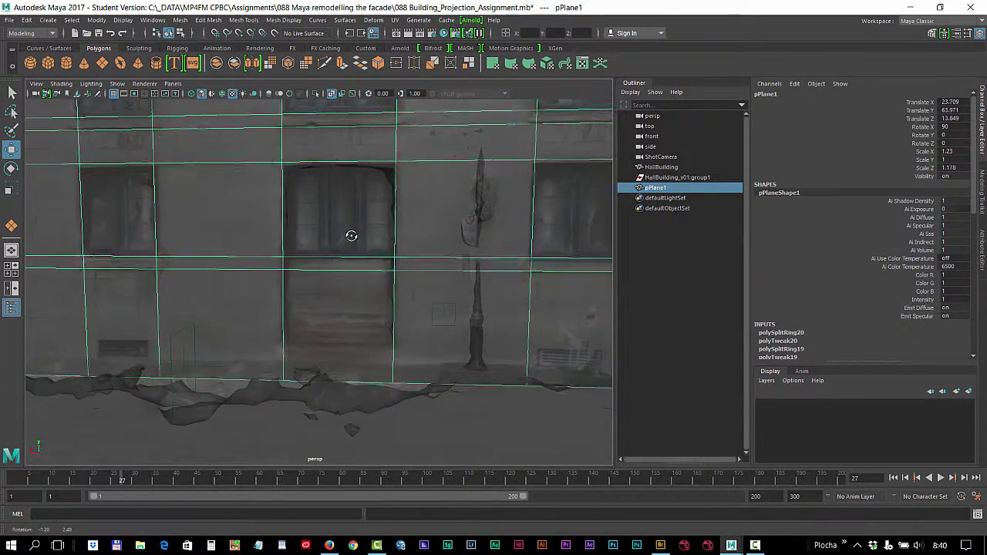
Split new horizontal edge loops across the lower facade near the base.
right_drag(351, 236, 349, 208)
click(282, 320)
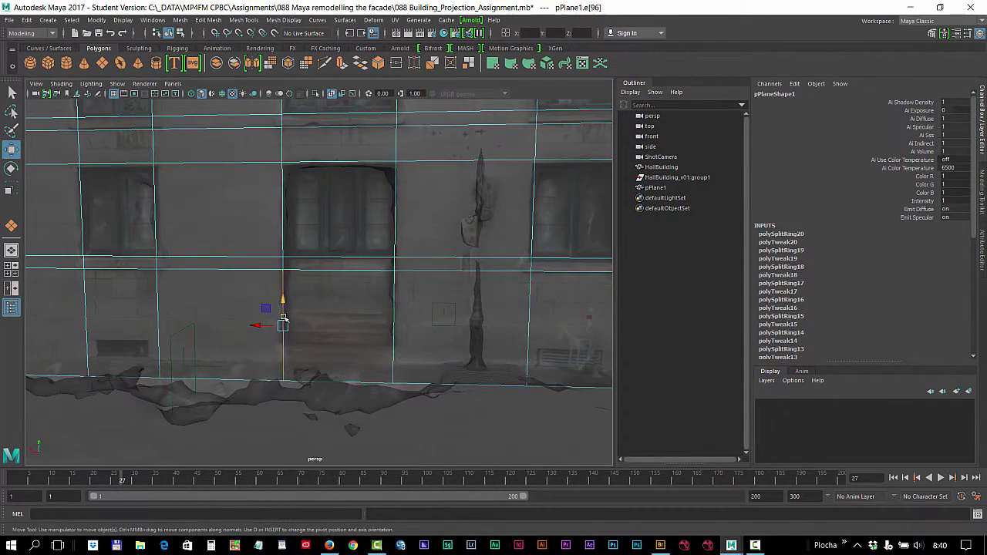
ctrl+right_drag(283, 320, 309, 344)
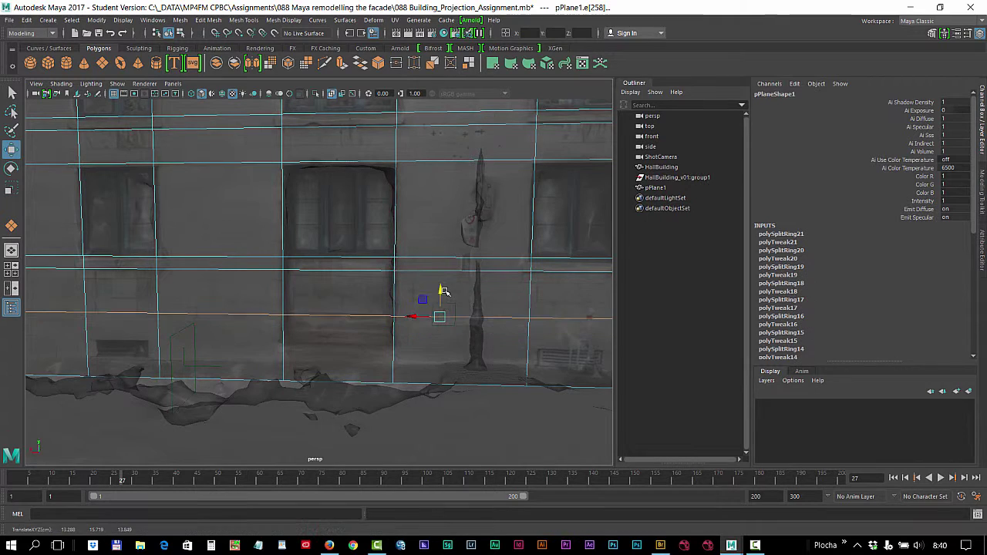
mouse_move(383, 337)
ctrl+right_down()
mouse_move(440, 308)
mouse_move(438, 343)
ctrl+right_up()
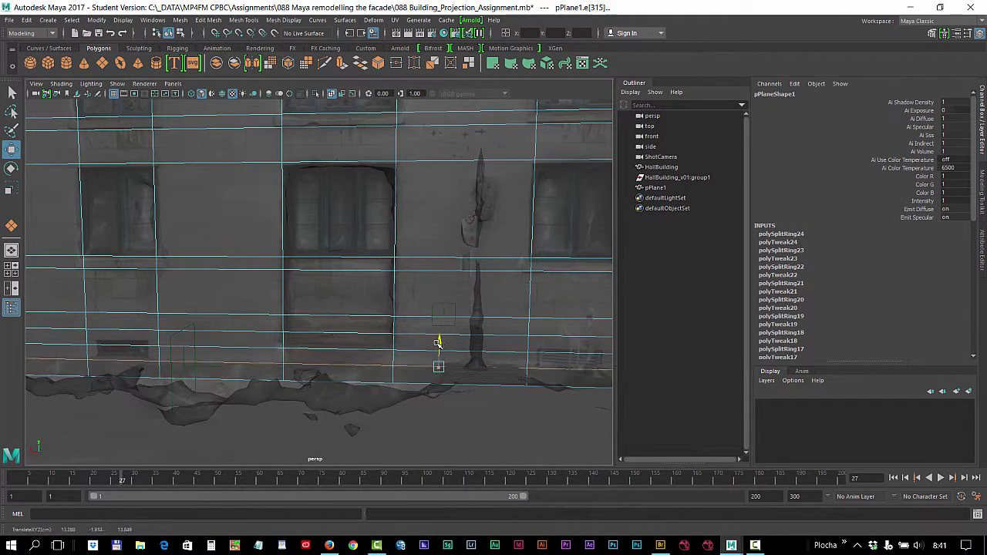
Add horizontal loops at the arched door's top and along the window's lower edge.
alt+middle_drag(385, 310, 326, 260)
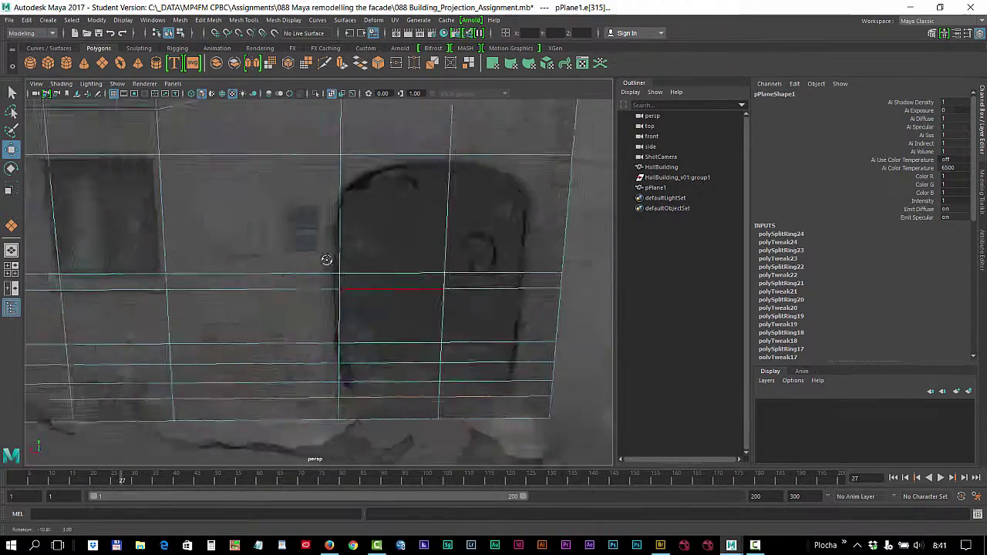
scroll(487, 226, up, 3)
alt+middle_drag(509, 243, 451, 264)
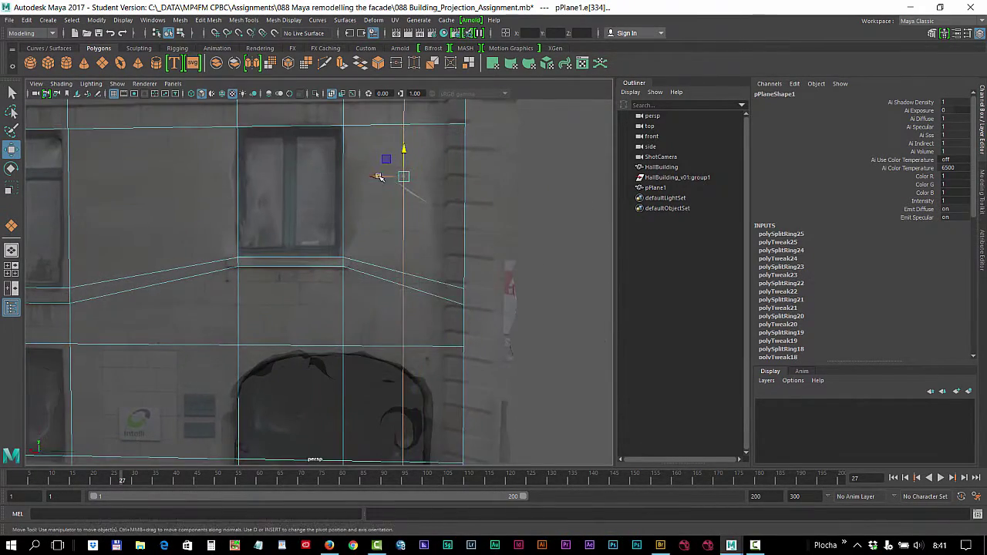
ctrl+right_drag(378, 172, 407, 181)
scroll(371, 278, up, 3)
alt+middle_drag(371, 278, 517, 236)
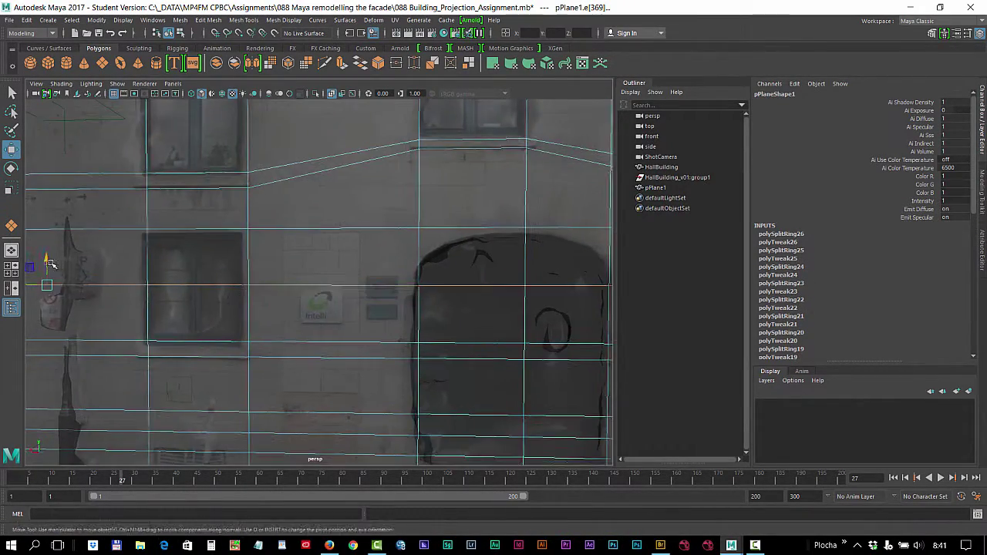
ctrl+right_drag(199, 262, 197, 276)
alt+middle_drag(455, 274, 357, 269)
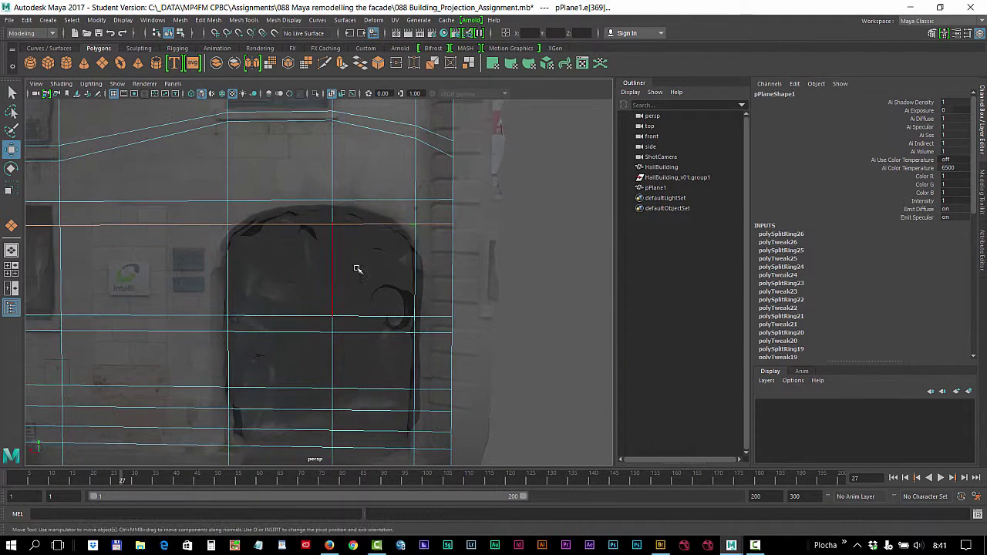
shift+right_drag(356, 222, 357, 246)
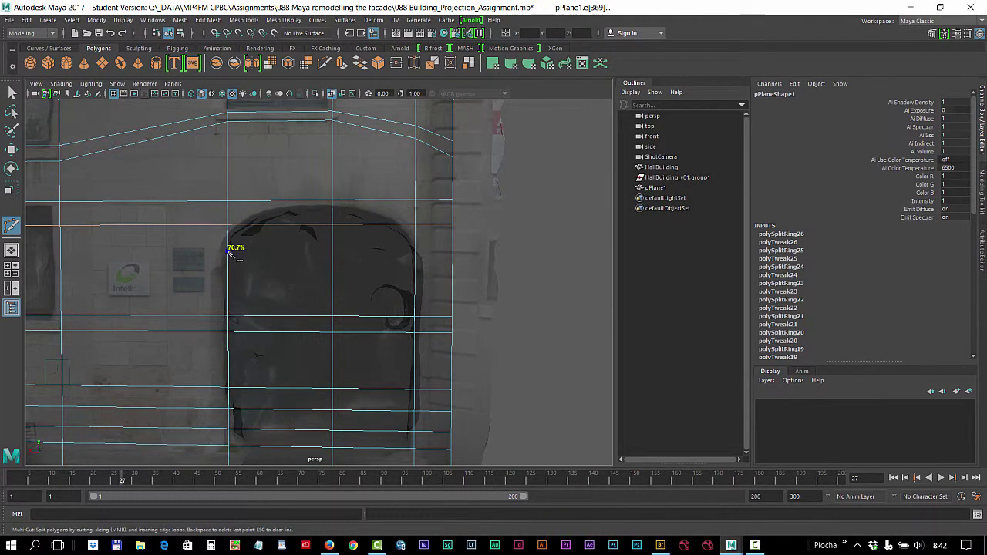
Cut an edge along the arch's left curve and raise the arch-top vertex to trace the rounding.
click(259, 228)
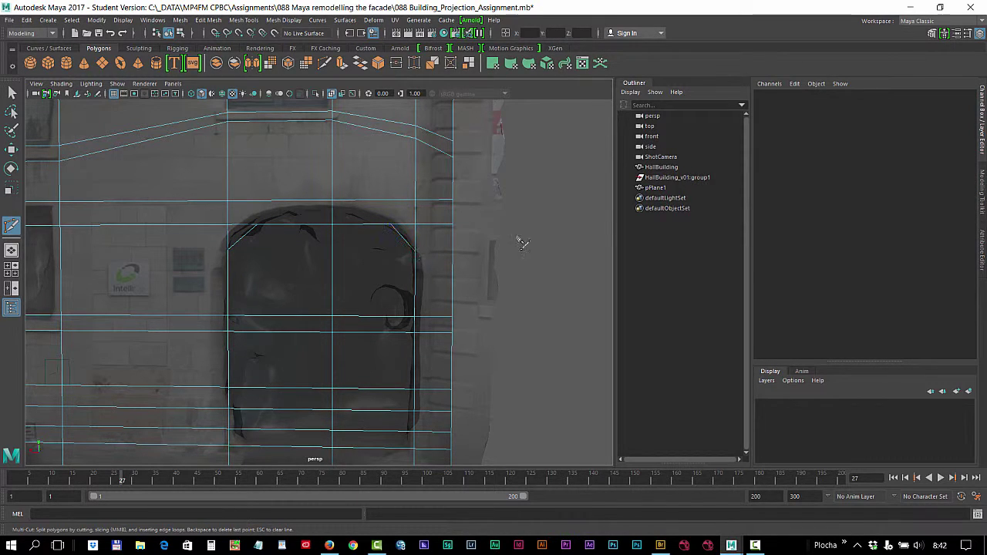
key(w)
click(332, 224)
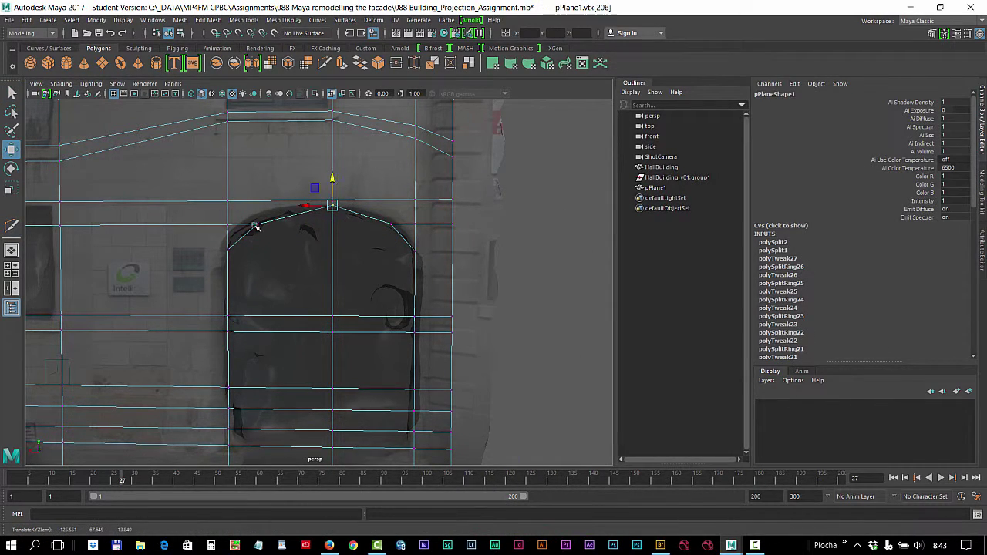
drag(323, 199, 323, 188)
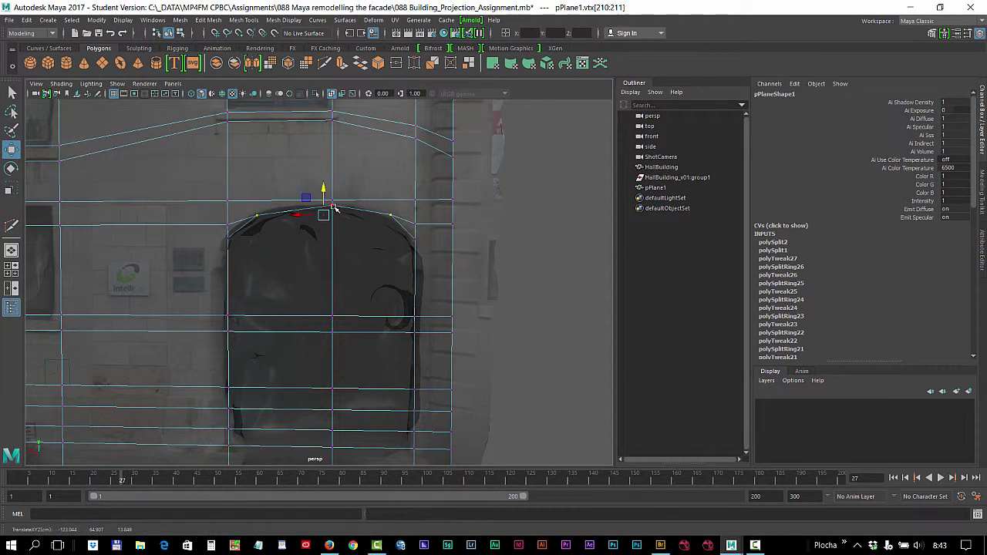
mouse_move(397, 340)
alt+mouse_down()
mouse_move(432, 263)
mouse_move(398, 240)
mouse_move(303, 324)
alt+mouse_up()
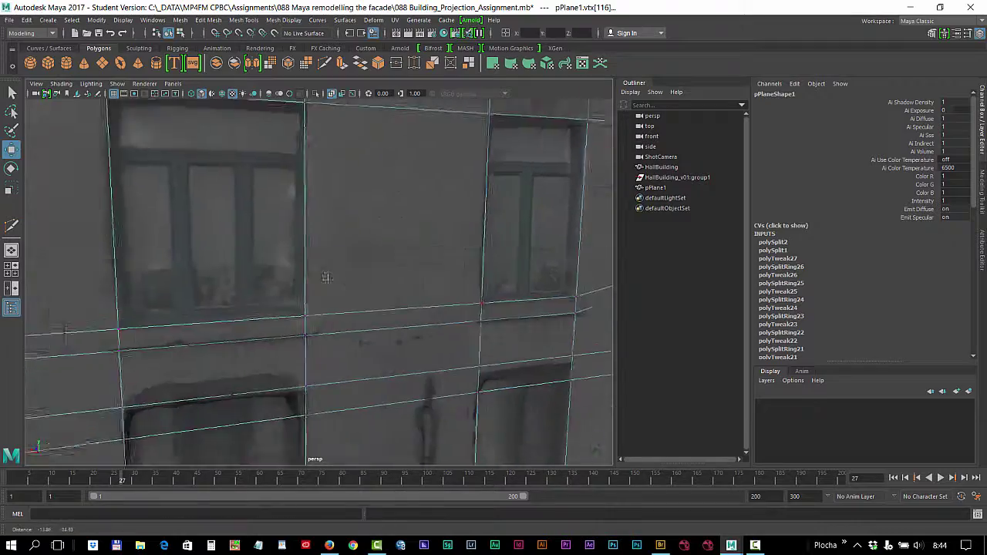
In face mode, select five window faces across the facade's top and ground-floor rows.
scroll(438, 262, down, 5)
mouse_move(438, 262)
alt+mouse_down()
mouse_move(430, 258)
mouse_move(547, 220)
alt+mouse_up()
right_drag(547, 220, 530, 220)
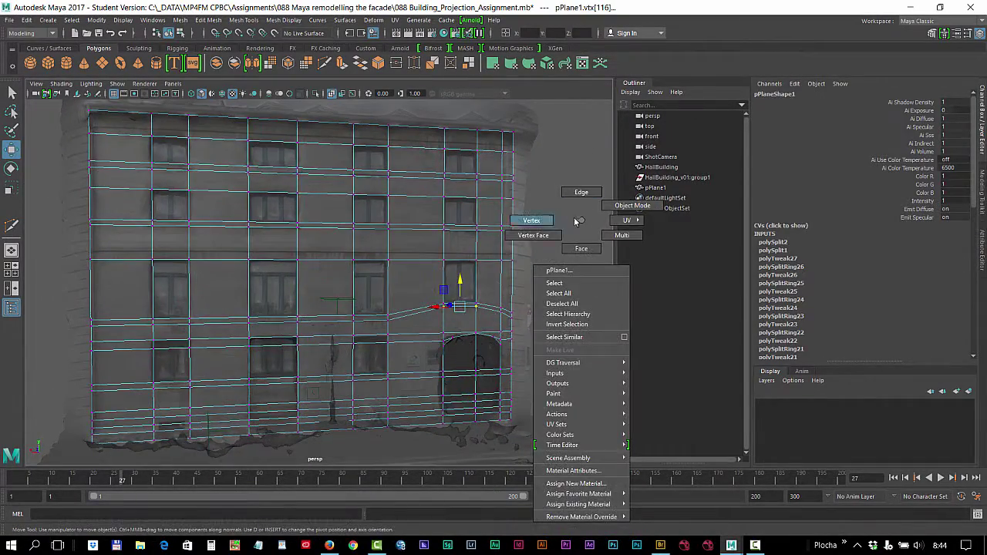
click(169, 150)
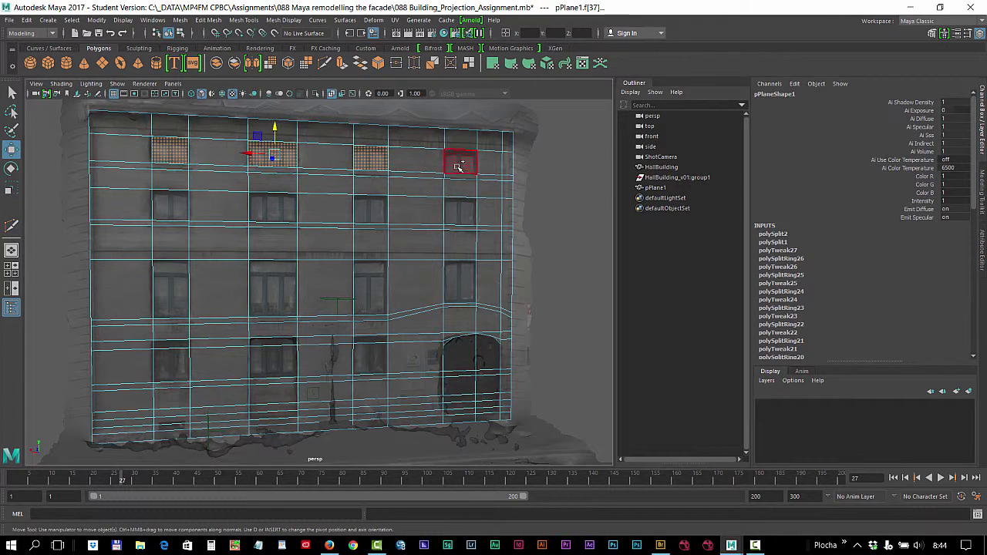
shift+click(170, 289)
shift+click(273, 289)
shift+click(370, 289)
shift+click(455, 281)
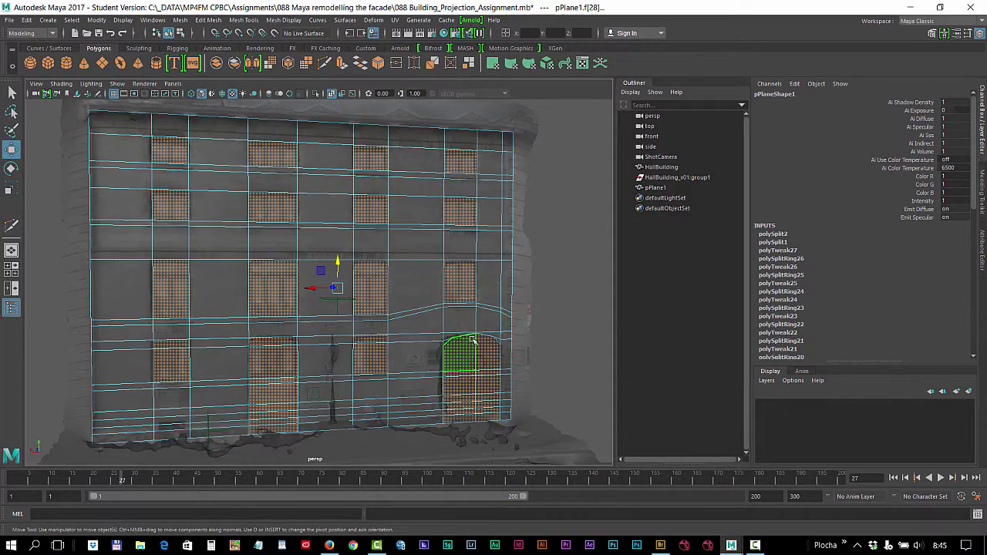
scroll(473, 340, up, 5)
Extrude the selected window faces inward into window recesses.
key(ctrl+e)
alt+drag(401, 254, 441, 244)
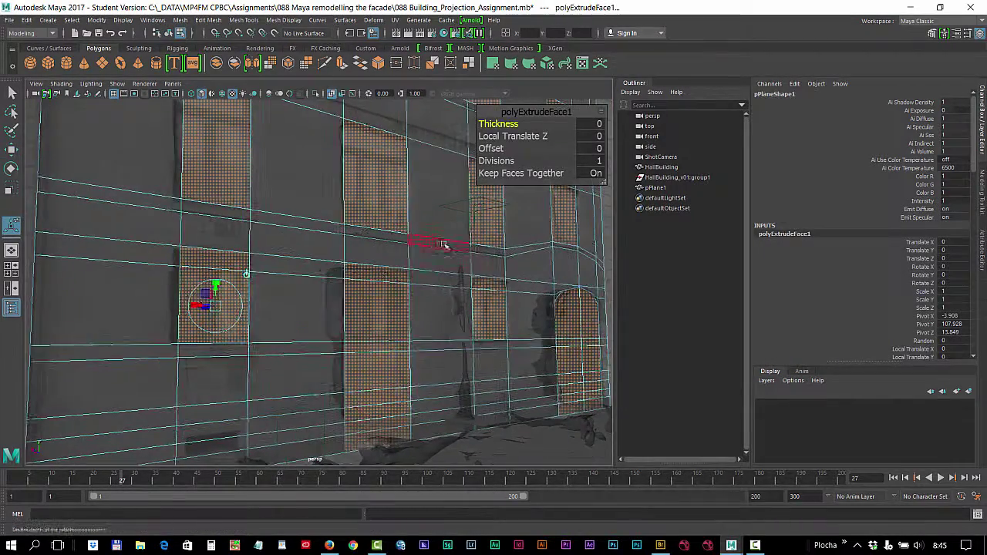
drag(532, 124, 555, 123)
alt+drag(429, 260, 459, 276)
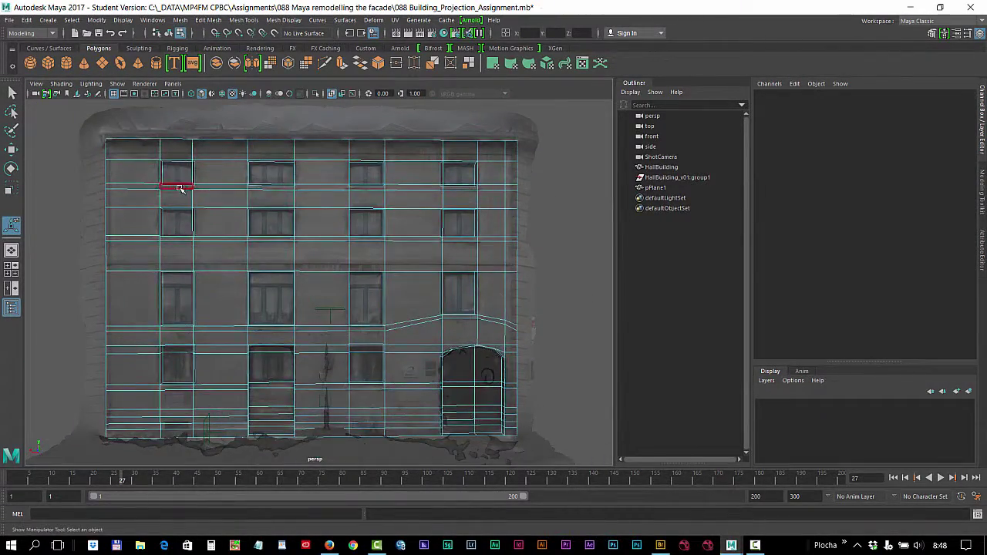
Extrude the strips beneath the top-row windows outward as protruding ledges.
click(179, 188)
shift+click(271, 187)
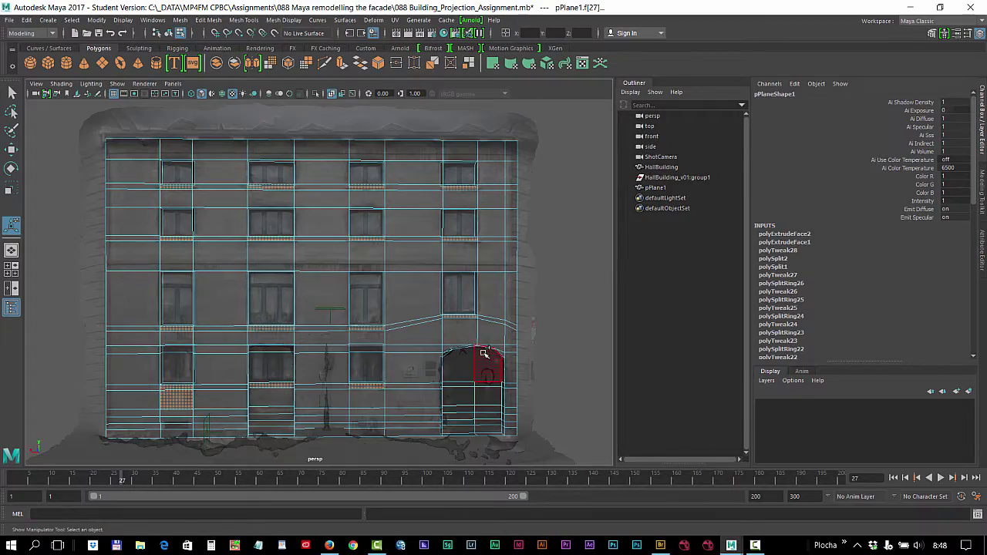
mouse_move(484, 354)
alt+mouse_down()
mouse_move(346, 331)
mouse_move(397, 326)
alt+mouse_up()
key(ctrl+e)
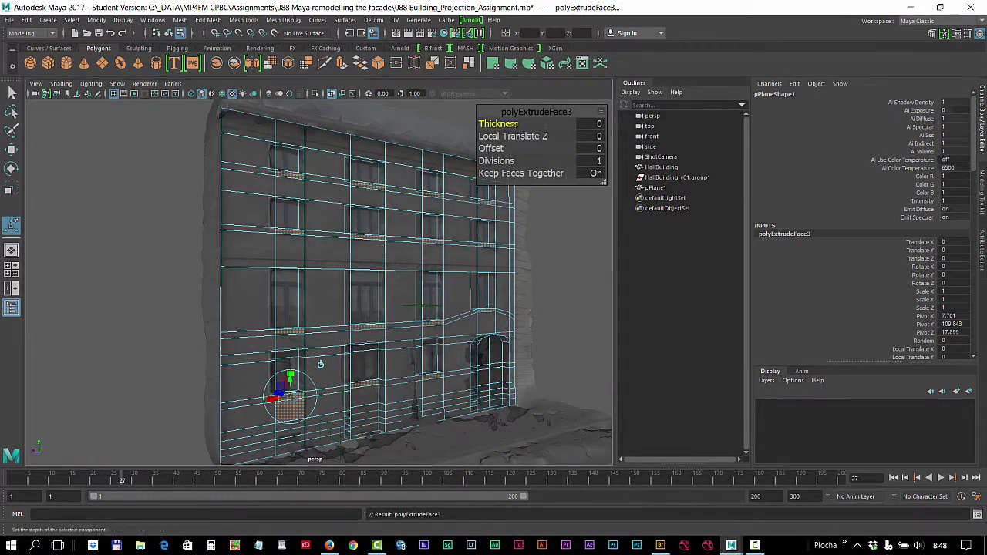
scroll(257, 221, up, 5)
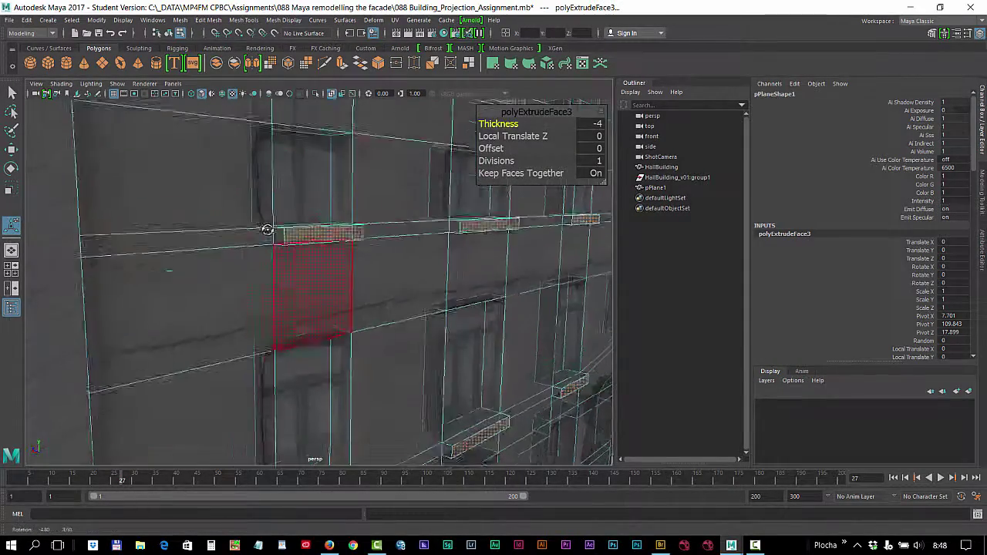
middle_drag(264, 226, 231, 231)
alt+drag(342, 250, 425, 306)
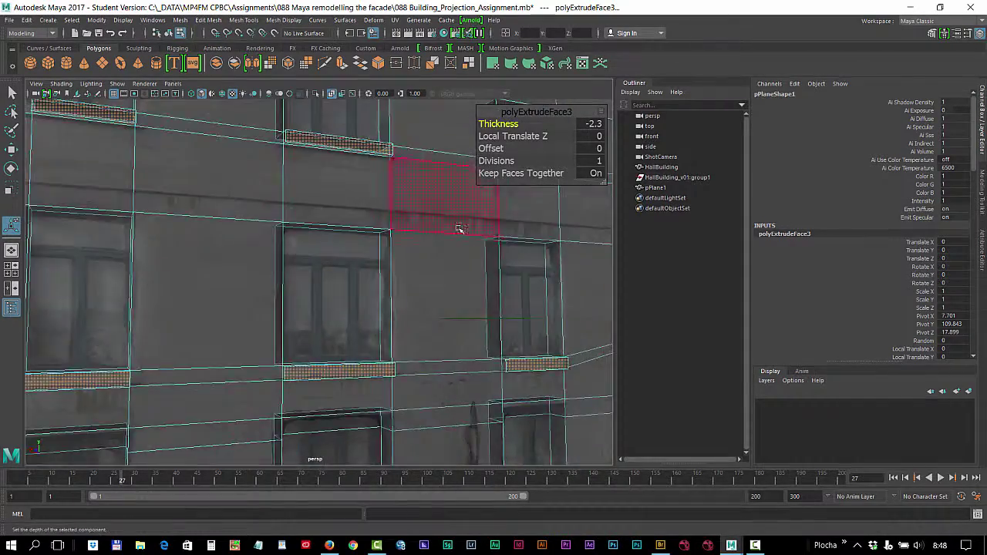
Extrude the panel below the ground-floor window to thickness 9.8.
click(236, 286)
shift+click(239, 331)
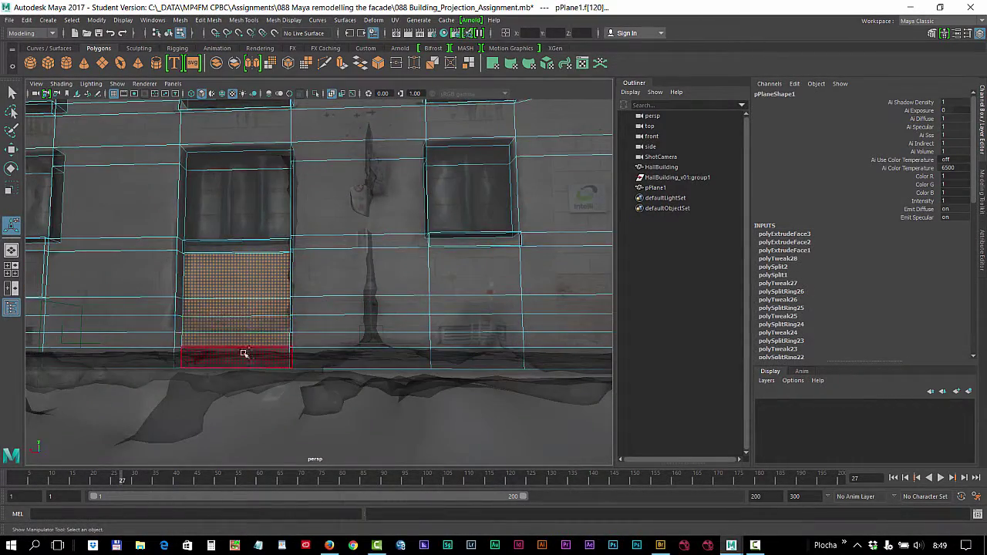
mouse_move(242, 353)
alt+mouse_down()
mouse_move(385, 303)
mouse_move(176, 306)
alt+mouse_up()
key(ctrl+e)
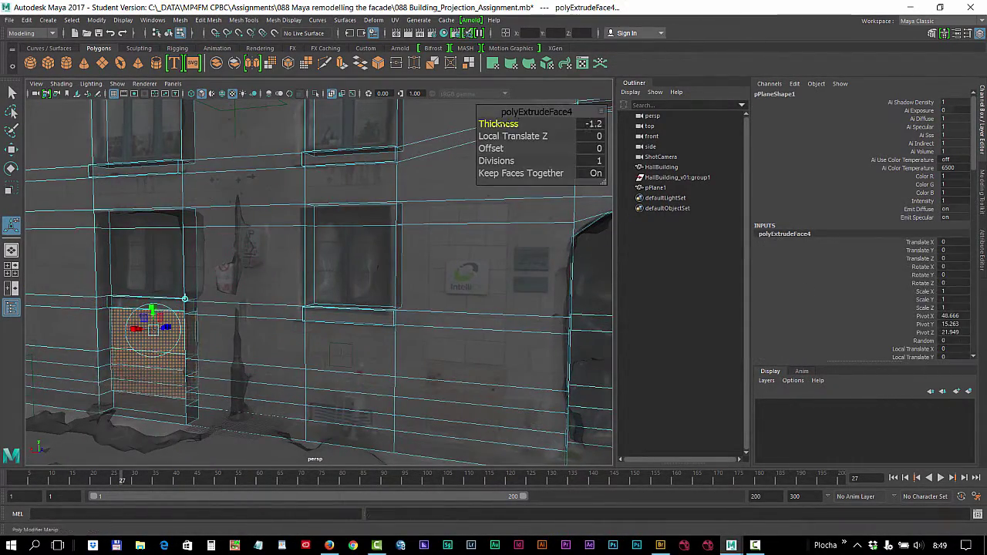
drag(500, 124, 569, 112)
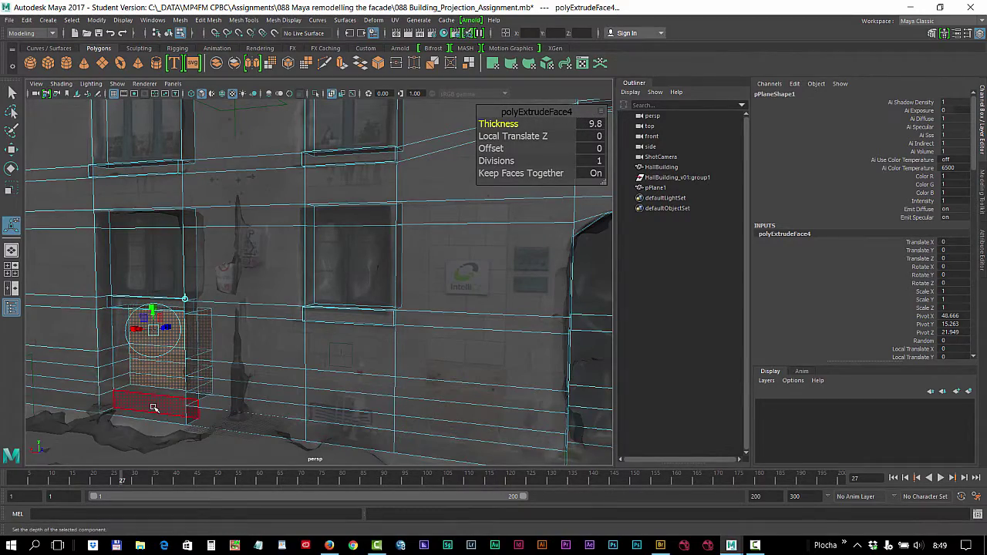
alt+drag(153, 408, 412, 414)
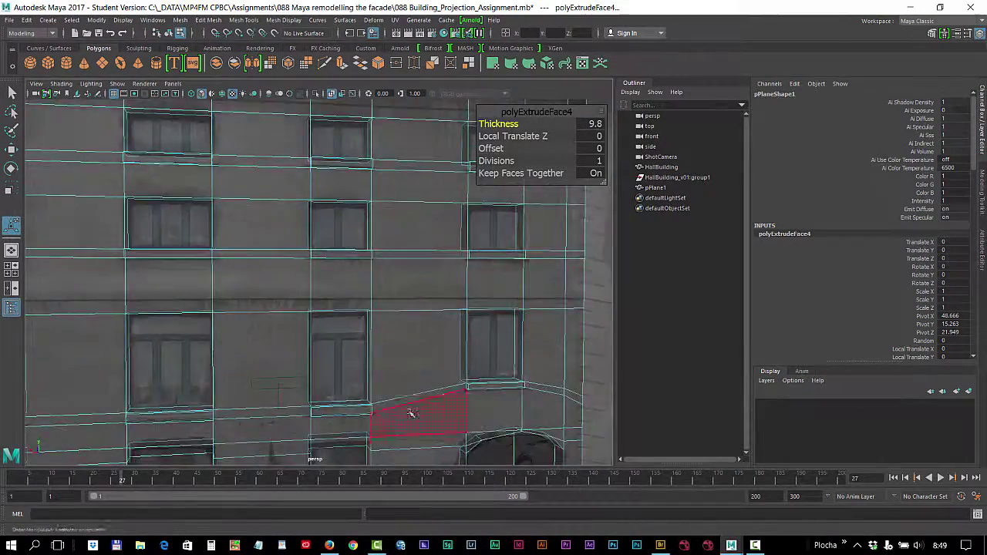
alt+middle_drag(412, 414, 340, 301)
click(344, 304)
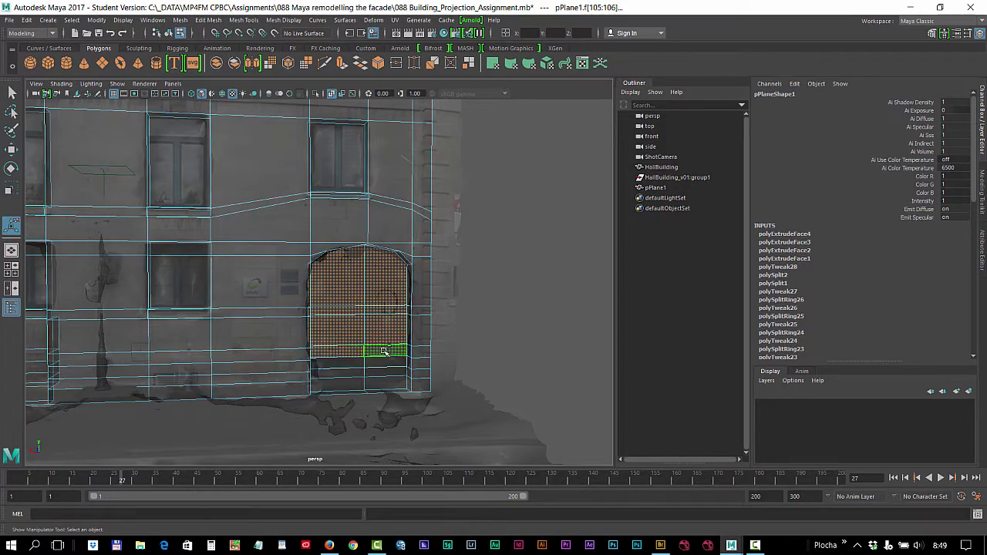
Extrude the arched door faces deep into the wall as a door recess.
key(ctrl+e)
alt+drag(339, 301, 420, 315)
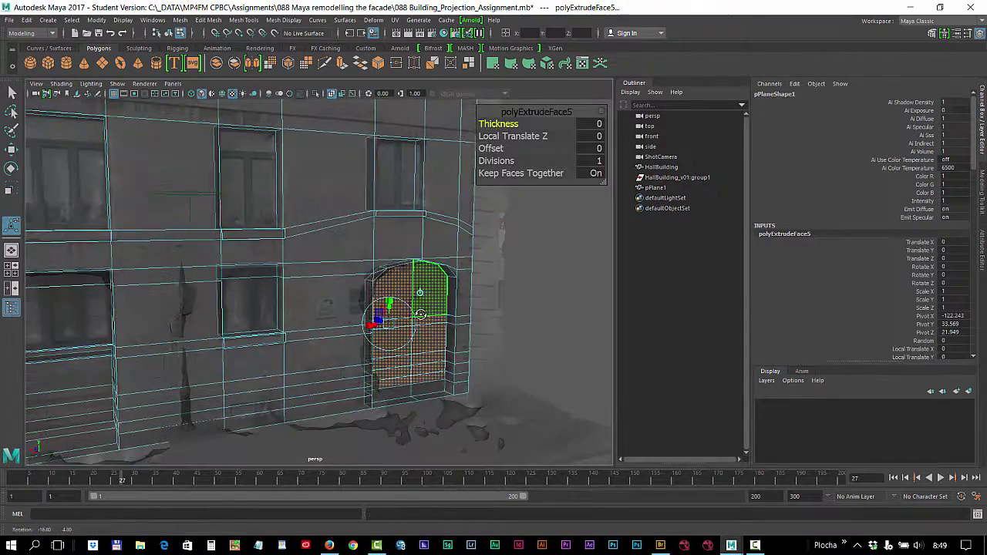
drag(517, 125, 542, 126)
alt+drag(419, 293, 439, 303)
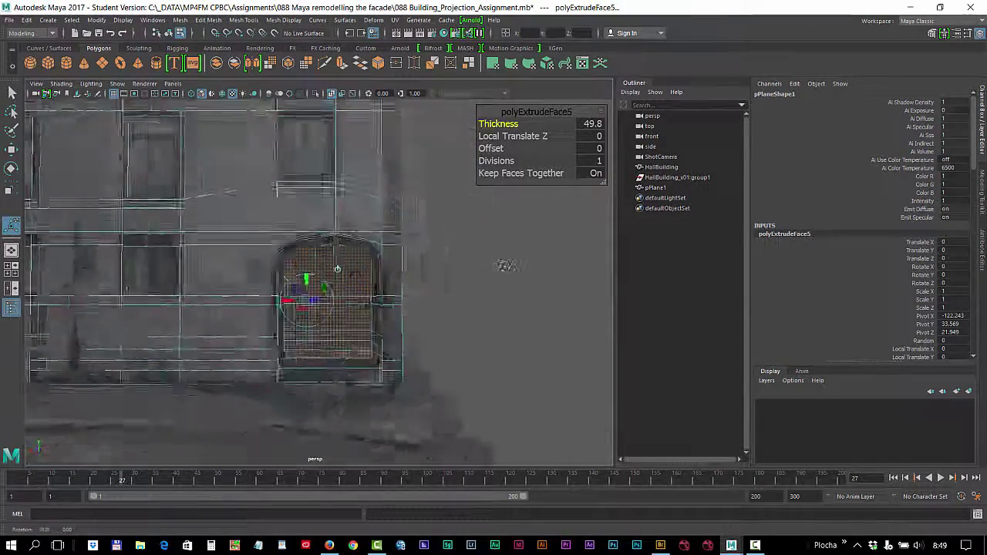
Extrude a face at the base of the door recess.
click(343, 333)
mouse_move(343, 333)
alt+mouse_down()
mouse_move(365, 317)
mouse_move(355, 347)
alt+mouse_up()
key(ctrl+e)
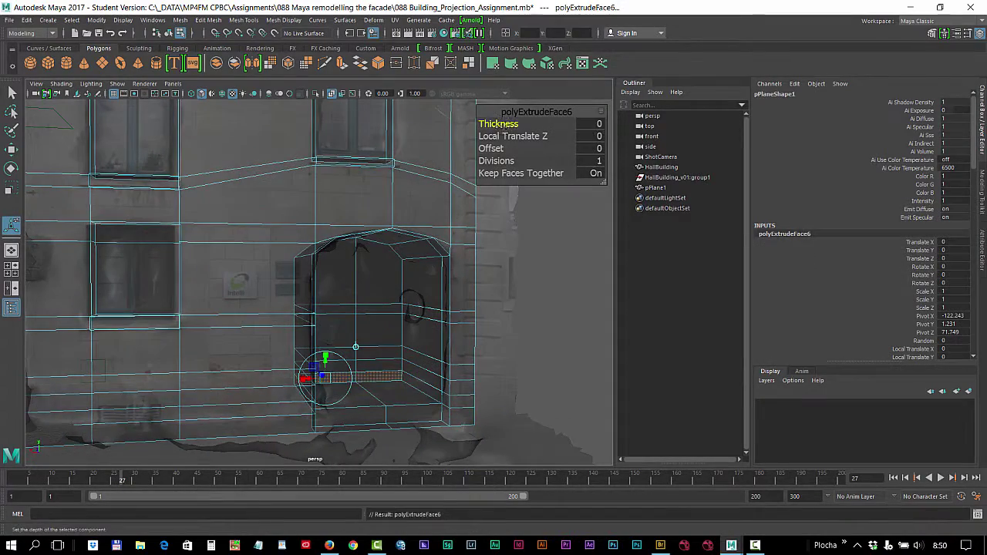
alt+drag(436, 263, 535, 108)
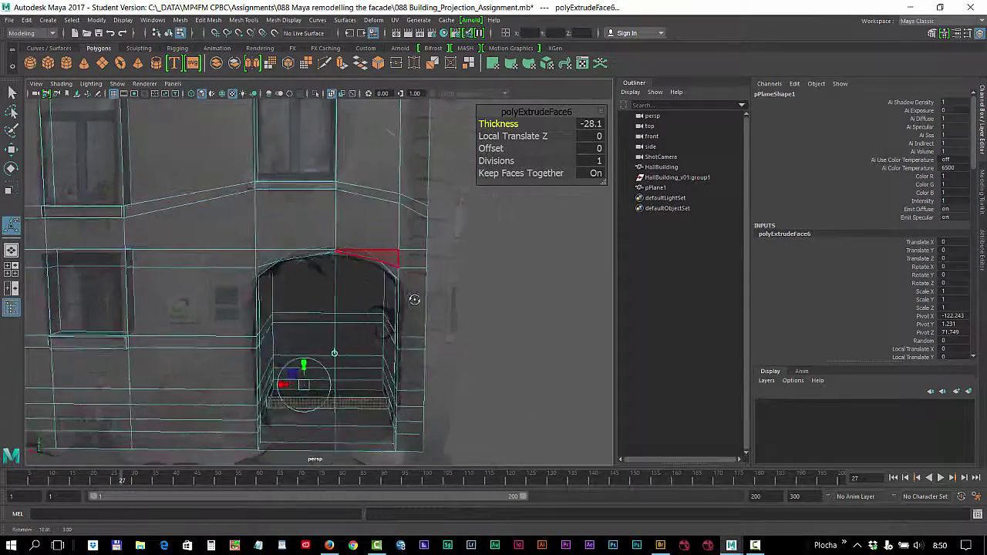
middle_drag(536, 108, 467, 124)
Extrude another recess base face into a step at thickness -16.8.
alt+drag(262, 305, 293, 324)
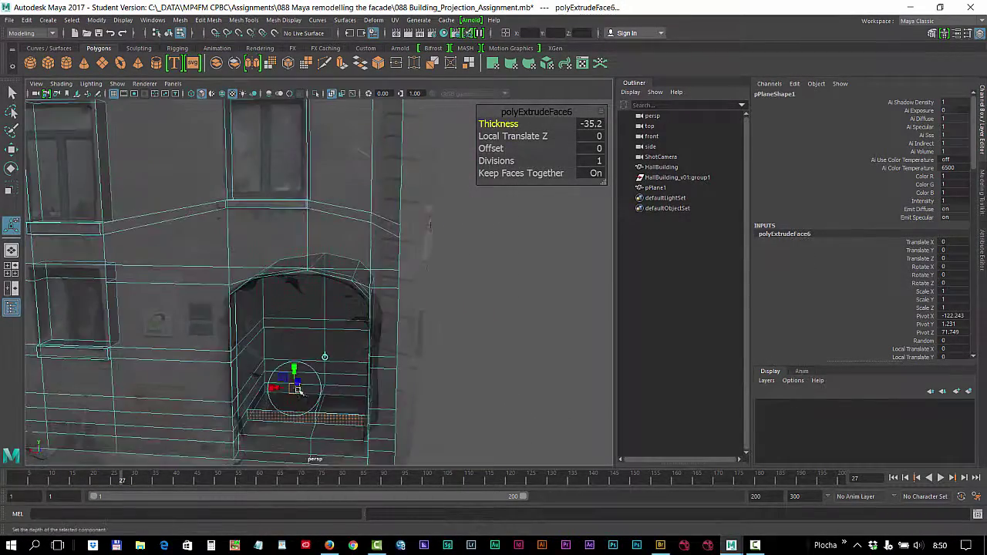
click(278, 334)
alt+middle_drag(303, 384, 315, 361)
alt+drag(315, 362, 351, 324)
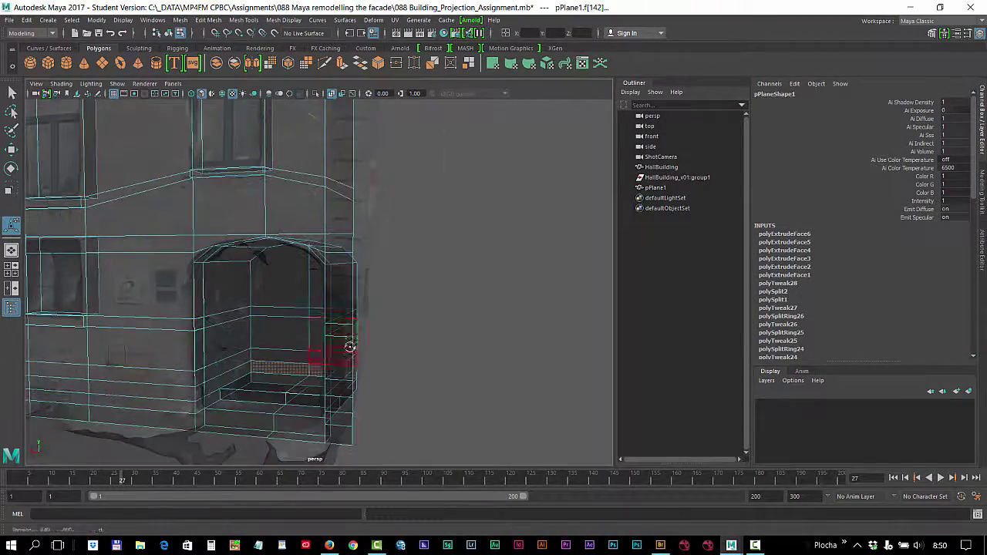
key(ctrl+e)
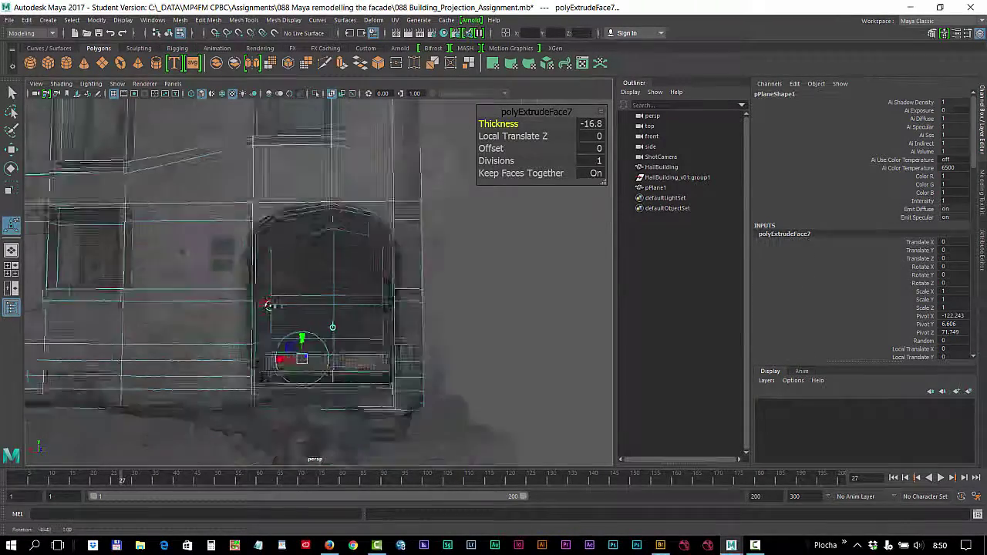
mouse_move(405, 140)
alt+mouse_down()
mouse_move(361, 277)
mouse_move(379, 264)
alt+mouse_up()
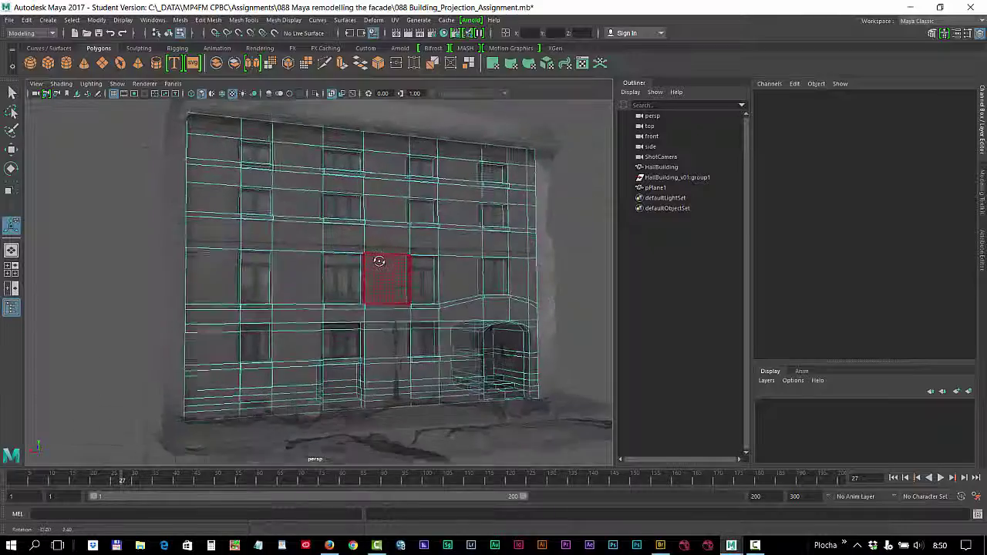